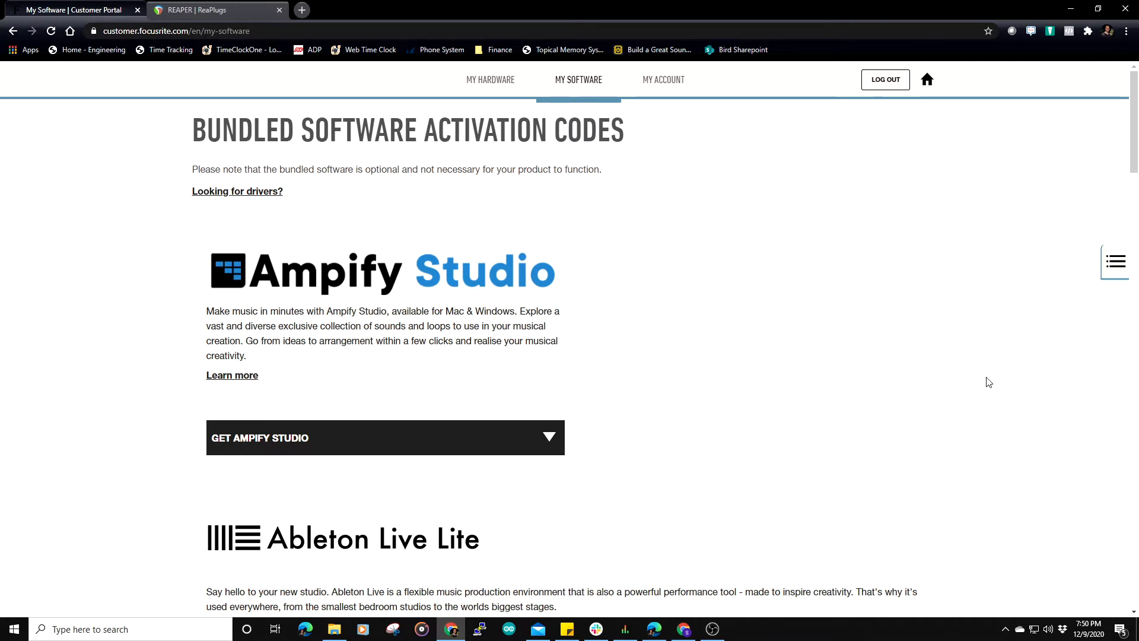
Look over the ReaPlugs VST FX Suite features and download options on the REAPER website.
scroll(989, 381, down, 3)
scroll(989, 382, up, 3)
click(189, 13)
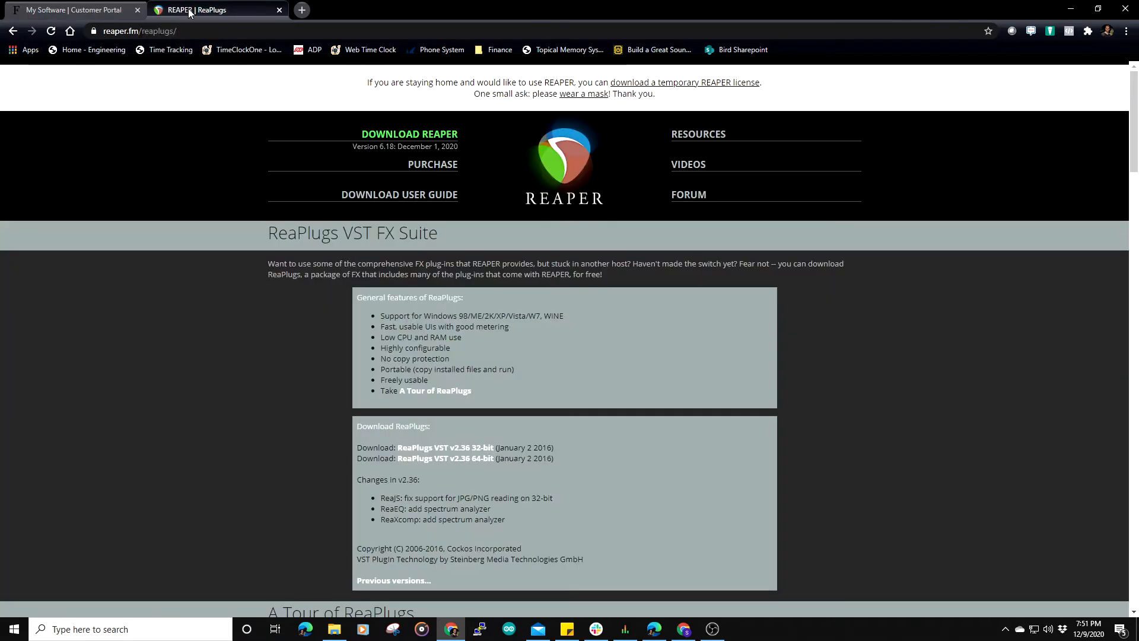
scroll(379, 398, down, 2)
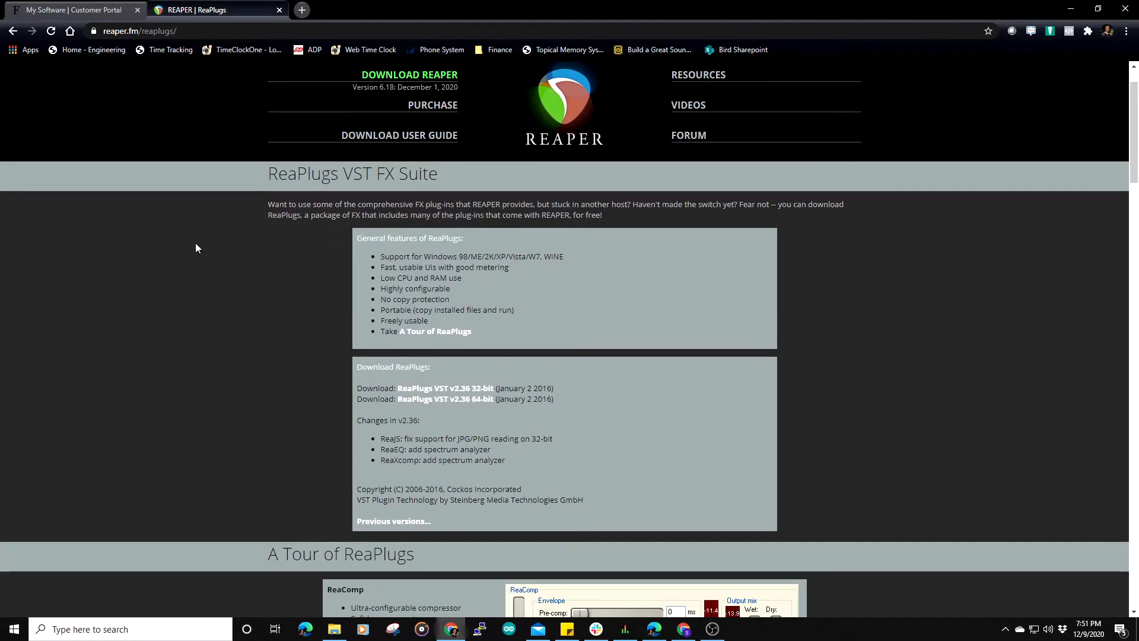
scroll(267, 163, up, 2)
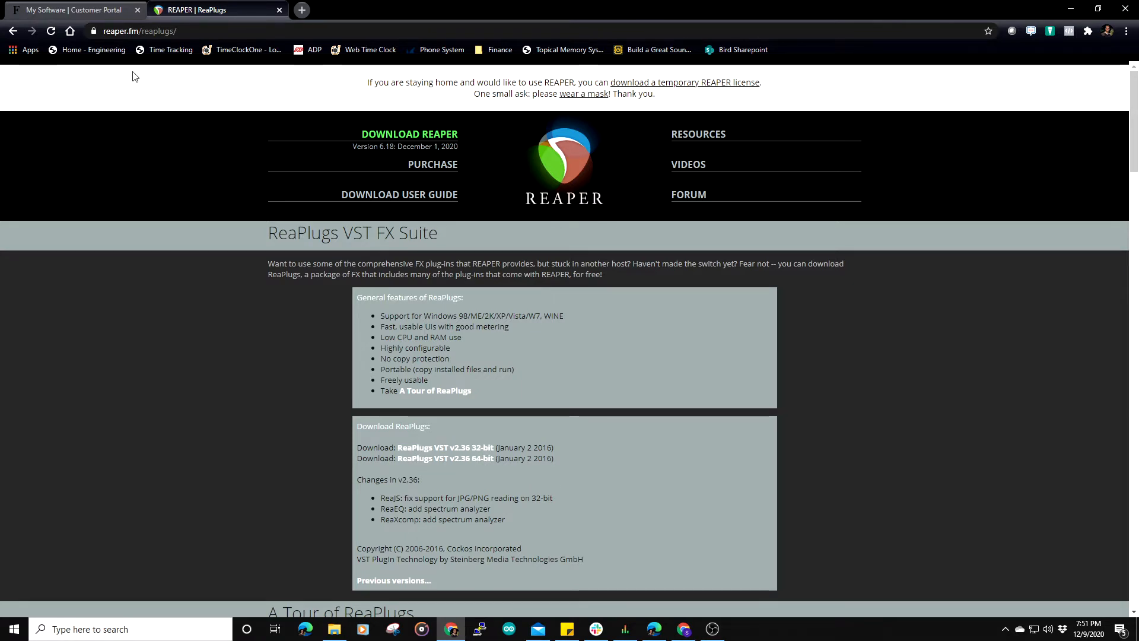
Check the registered hardware in the Focusrite customer portal and return to the bundled software list.
click(56, 10)
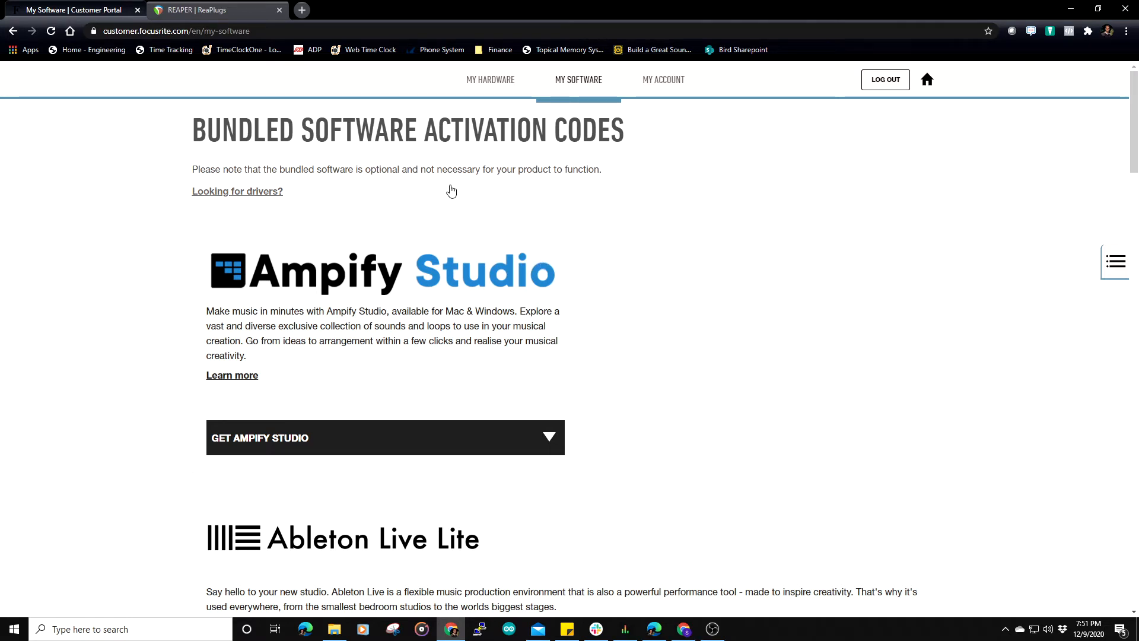
click(486, 89)
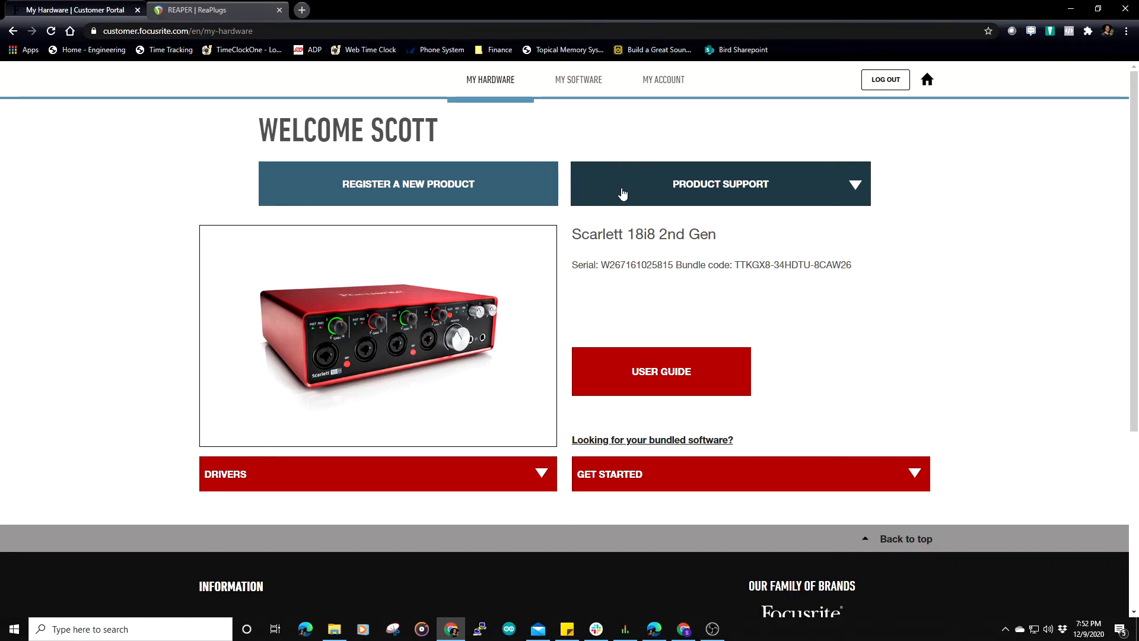
click(588, 88)
Examine the bundled software offers, from Ampify Studio, Ableton Live Lite and Pro Tools First to Novation Bass Station.
scroll(349, 333, down, 6)
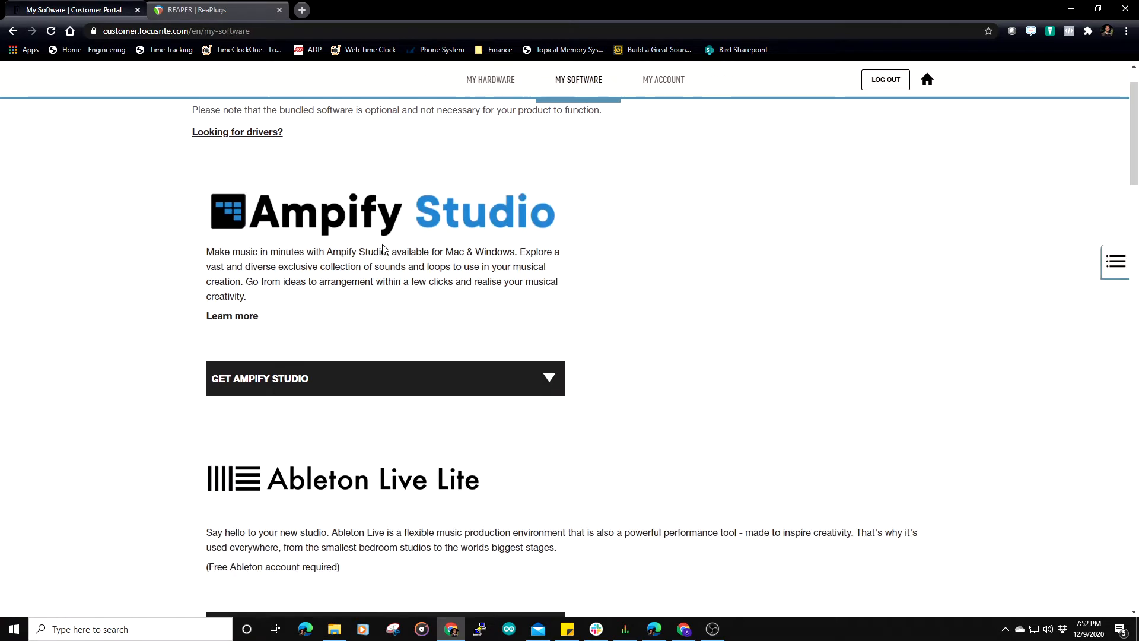
scroll(351, 334, down, 5)
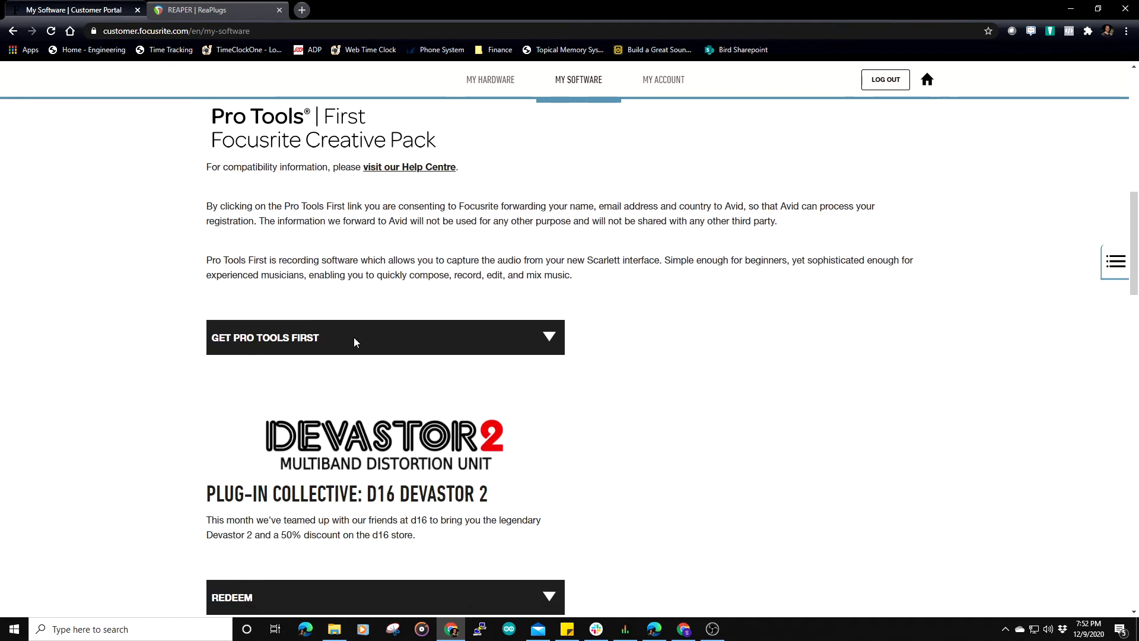
scroll(354, 336, up, 11)
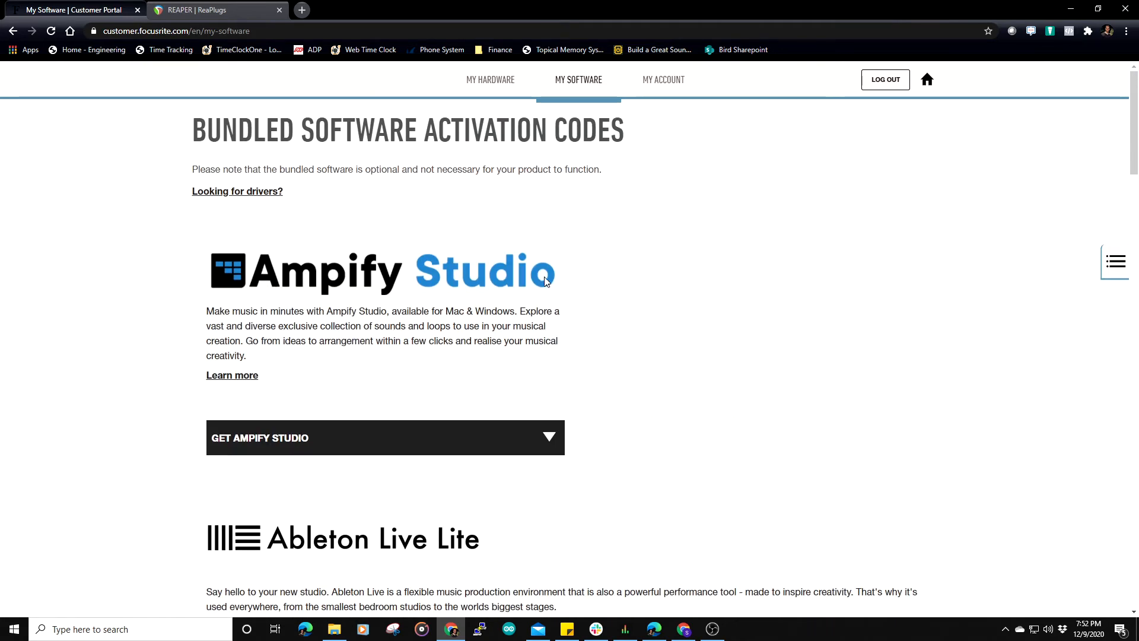
scroll(364, 307, down, 1)
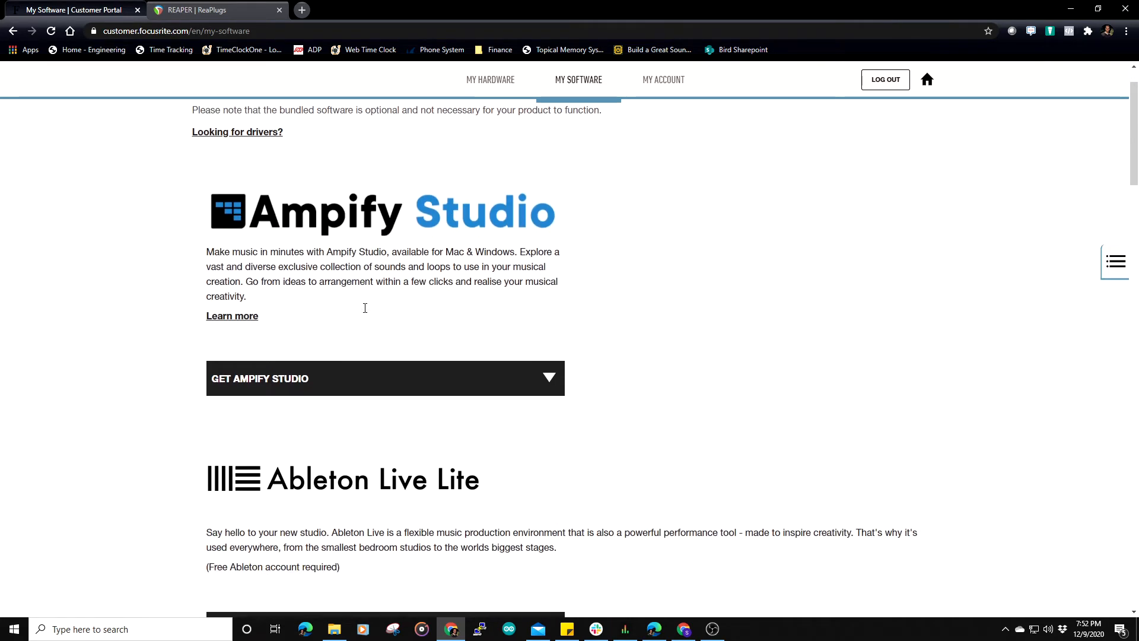
drag(206, 252, 385, 256)
click(474, 261)
scroll(446, 325, down, 1)
scroll(278, 296, down, 3)
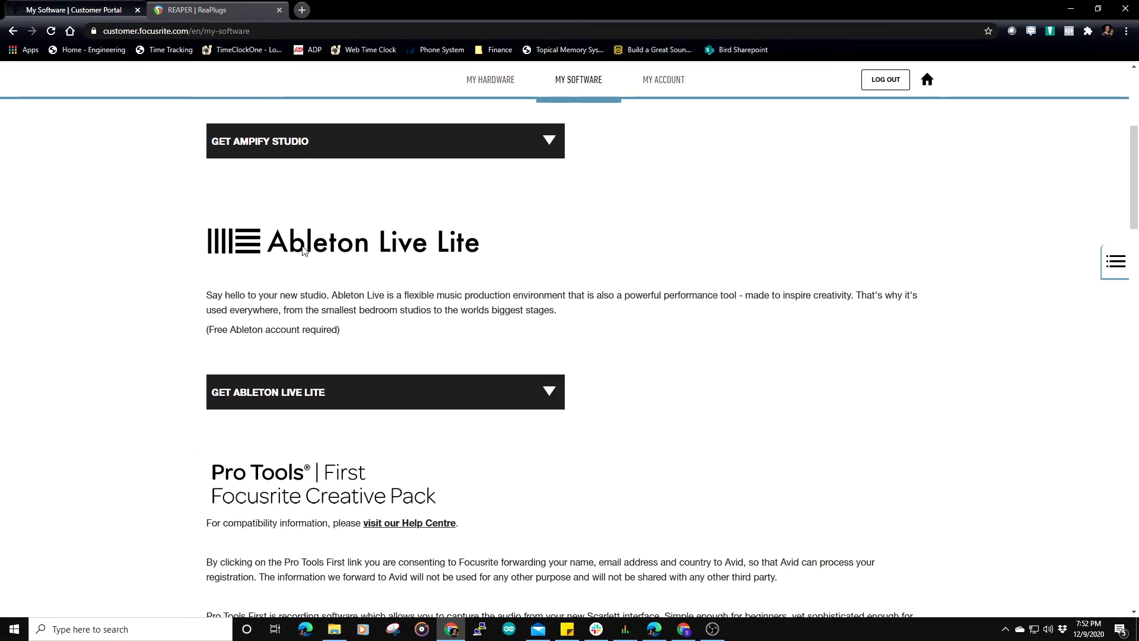
scroll(314, 299, down, 3)
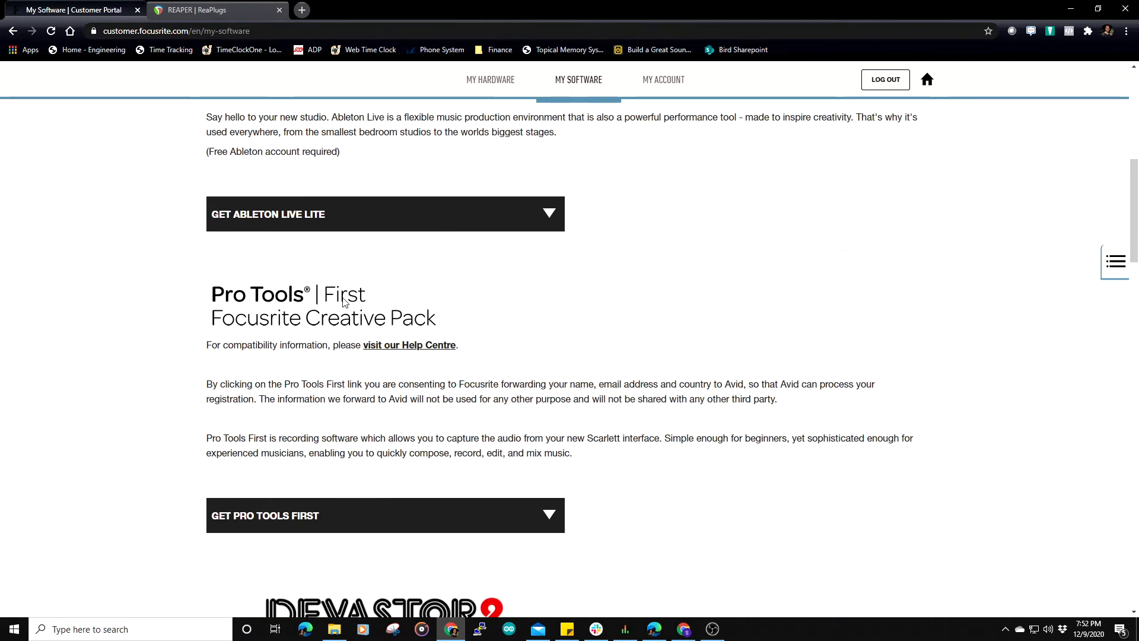
scroll(313, 299, up, 1)
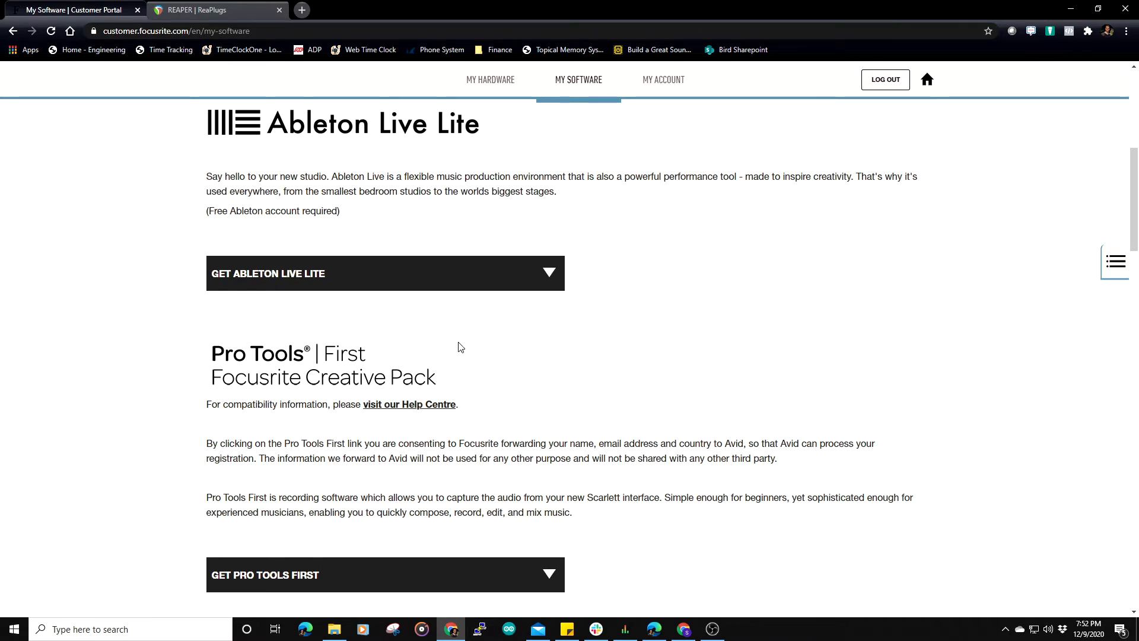
scroll(460, 347, down, 5)
scroll(460, 344, down, 3)
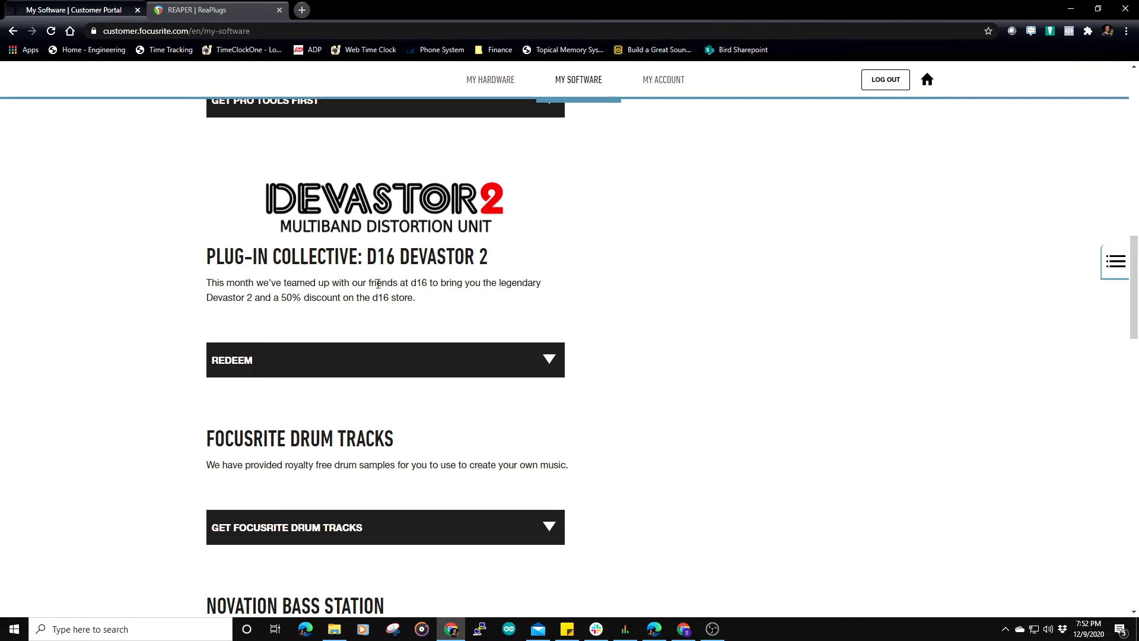
scroll(445, 325, down, 3)
scroll(305, 266, down, 4)
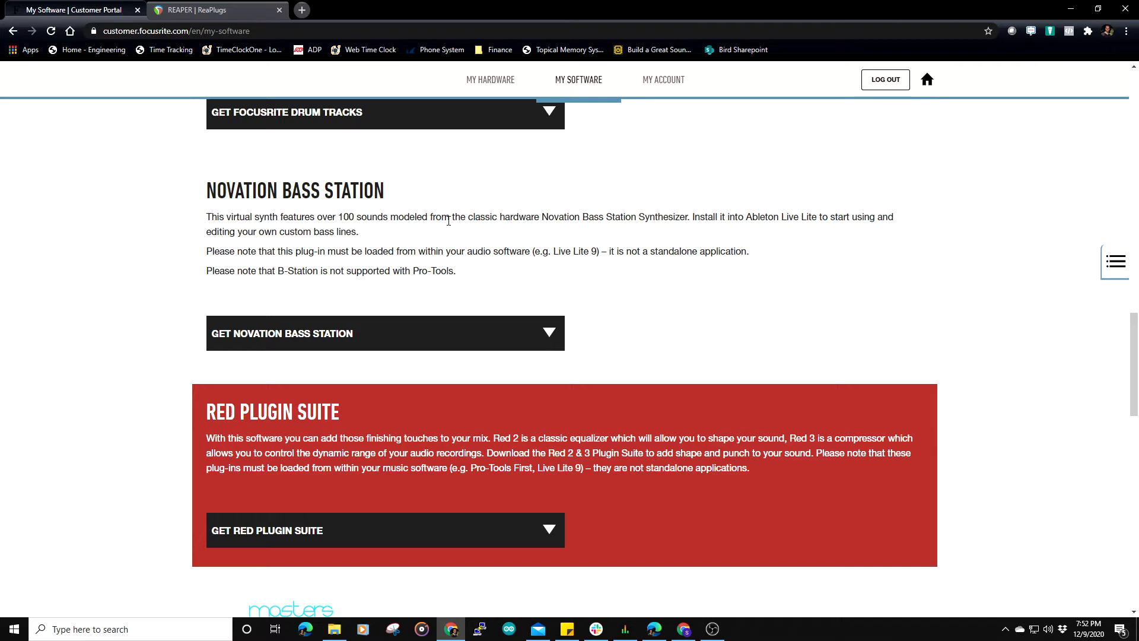
Reveal the redemption details for the Red Plugin Suite.
scroll(688, 290, down, 2)
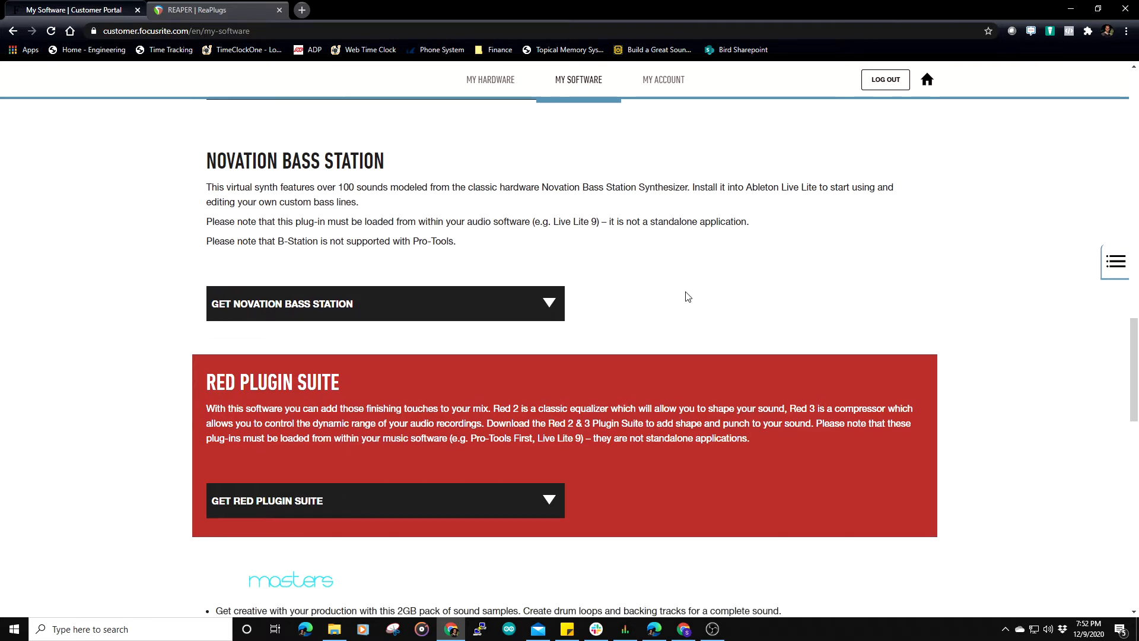
click(548, 411)
scroll(685, 412, down, 2)
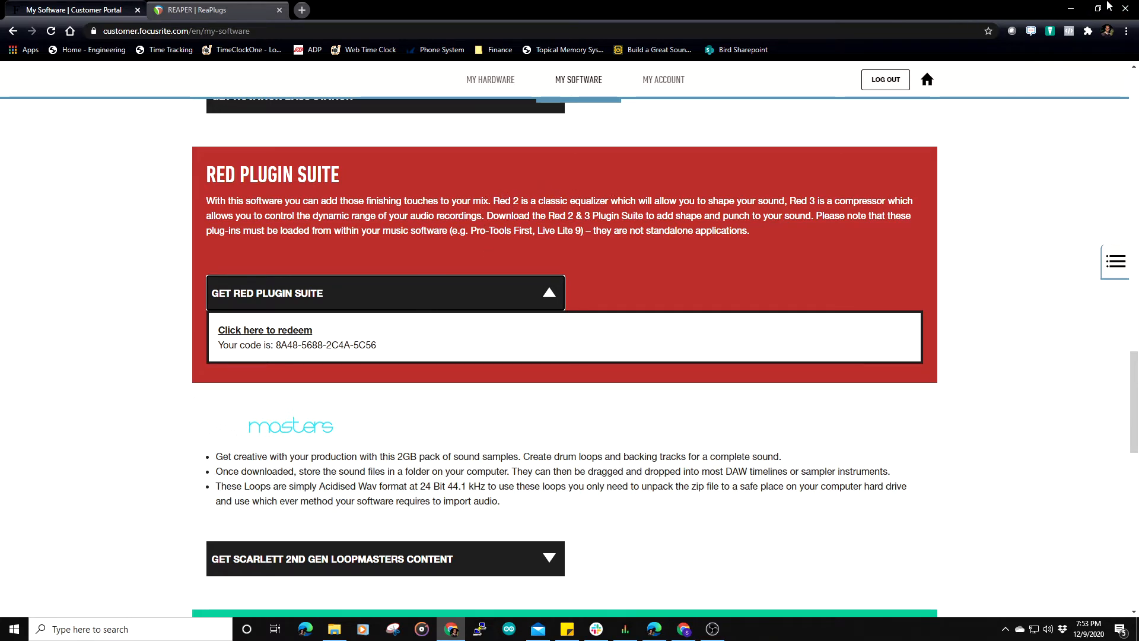
Switch to OBS, open the audio filters of the 18i8 source and select its EQ filter.
click(1070, 9)
drag(1138, 172, 569, 83)
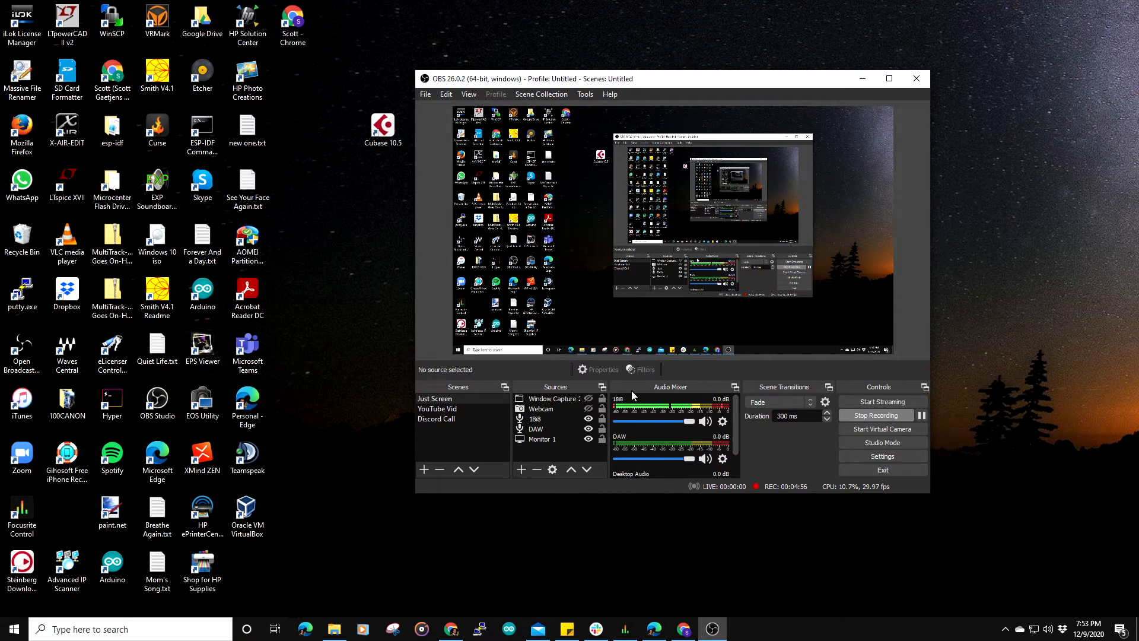
click(723, 424)
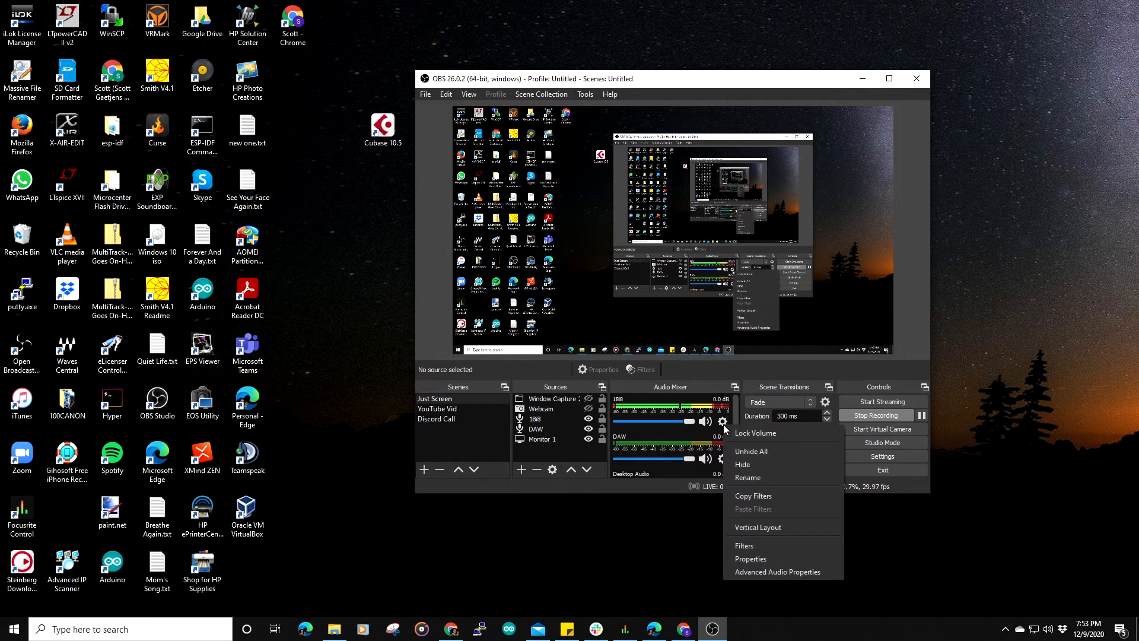
click(755, 545)
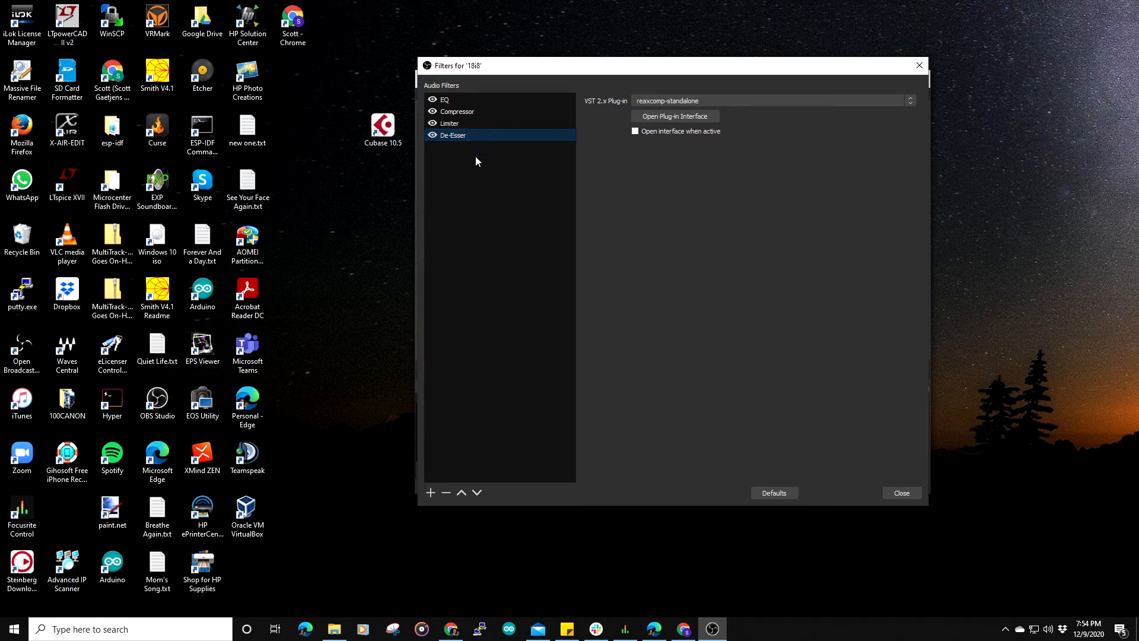
click(468, 102)
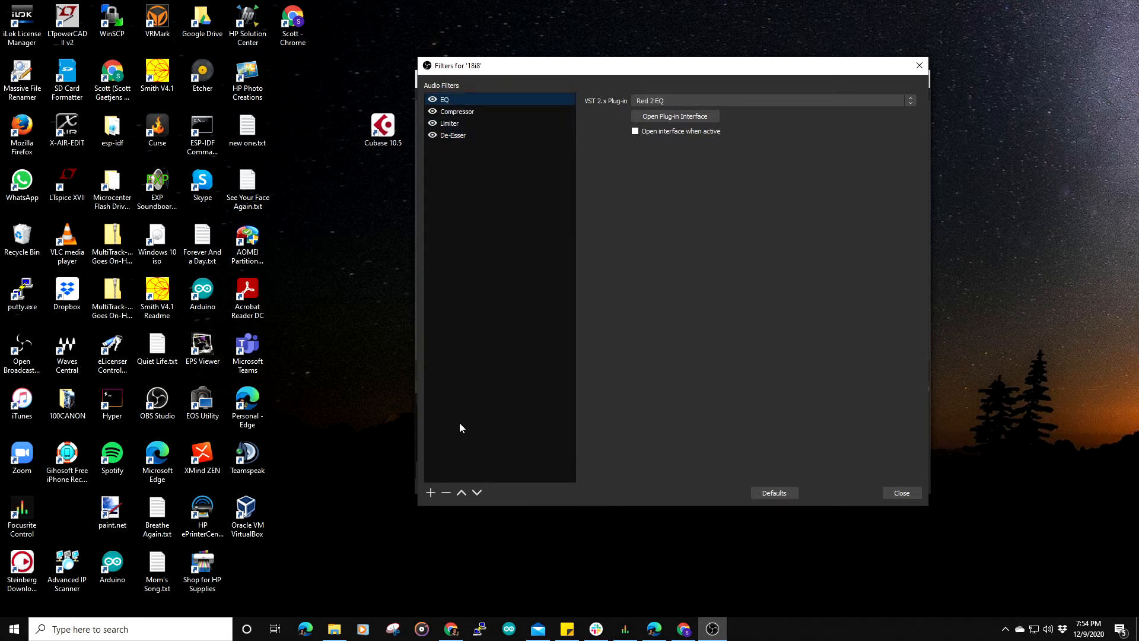
Add a VST 2.x Plug-in filter named EQ 2 and view the plug-ins available for it.
click(431, 494)
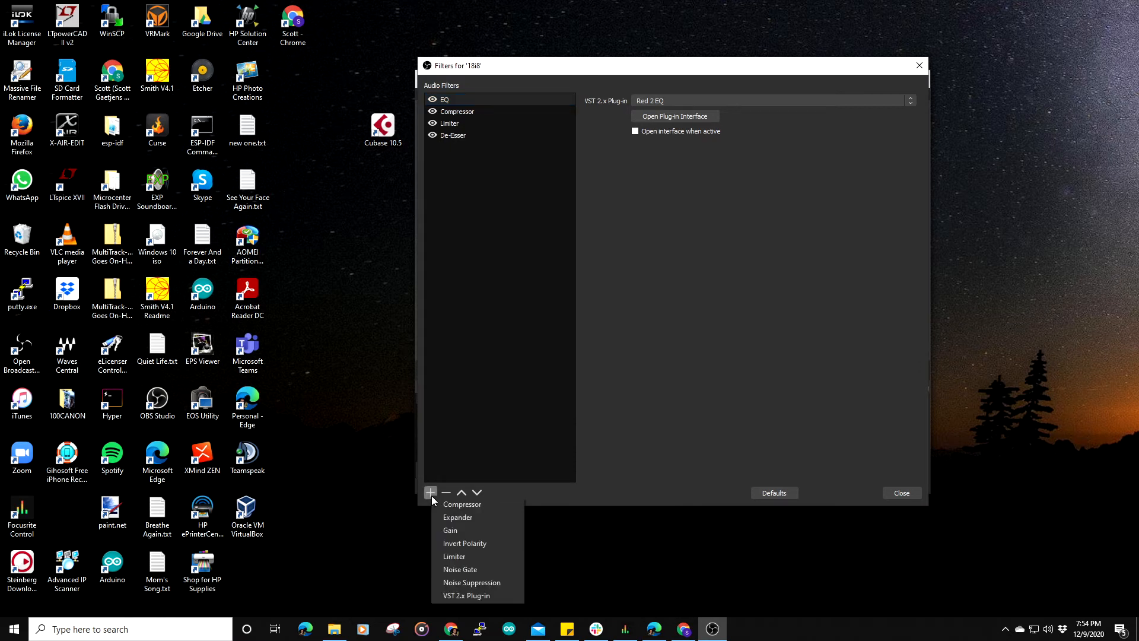
click(469, 597)
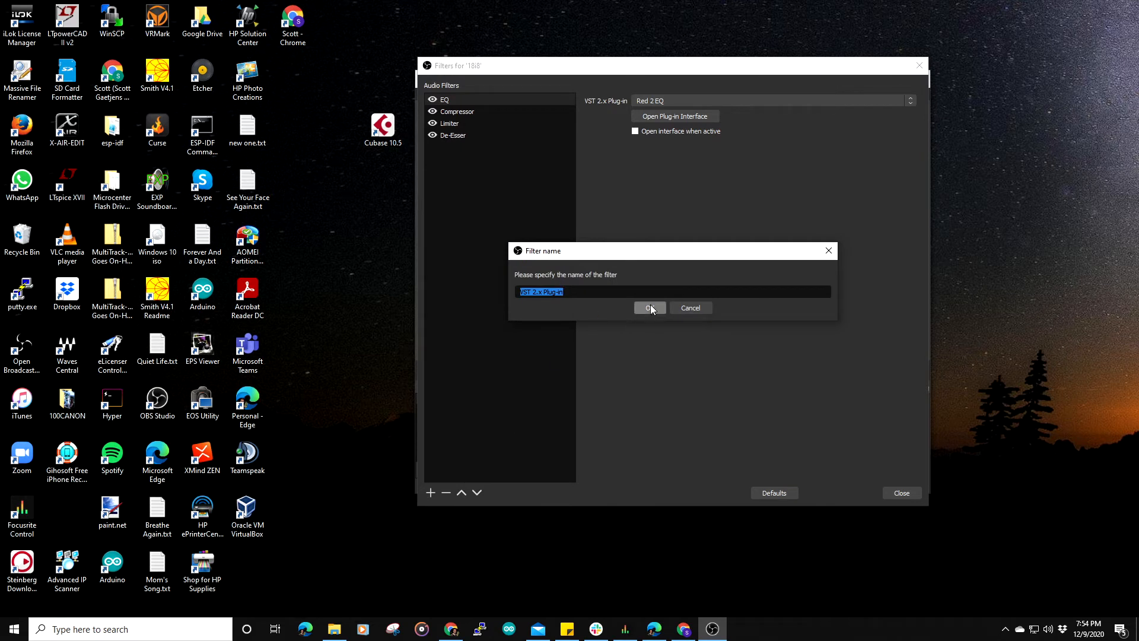
text(EQ 2)
click(650, 306)
click(713, 102)
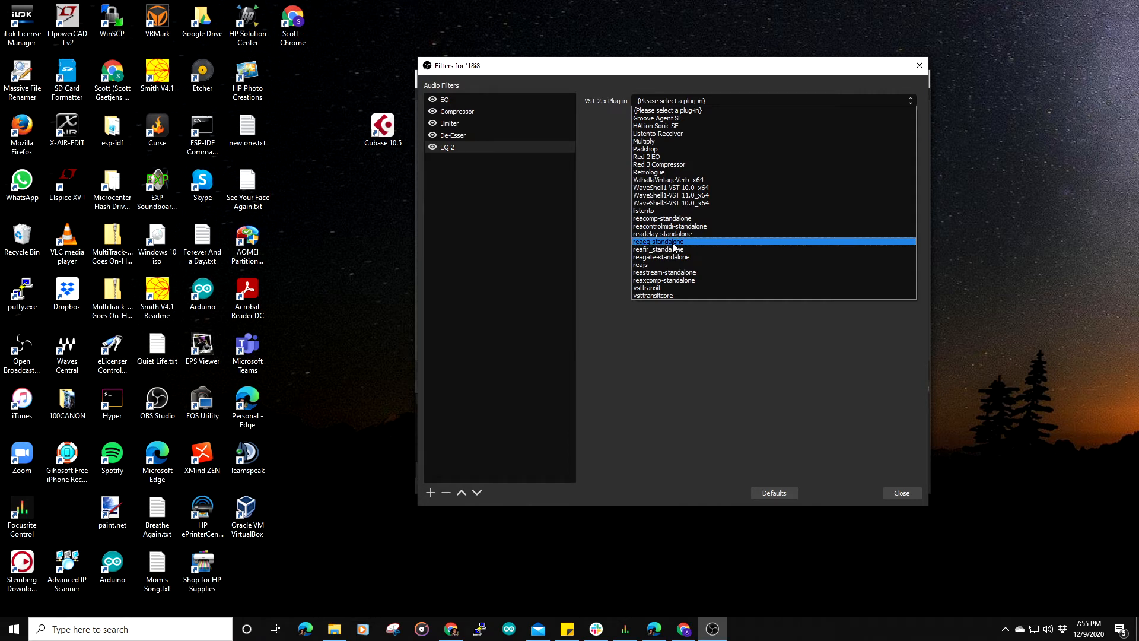
click(582, 227)
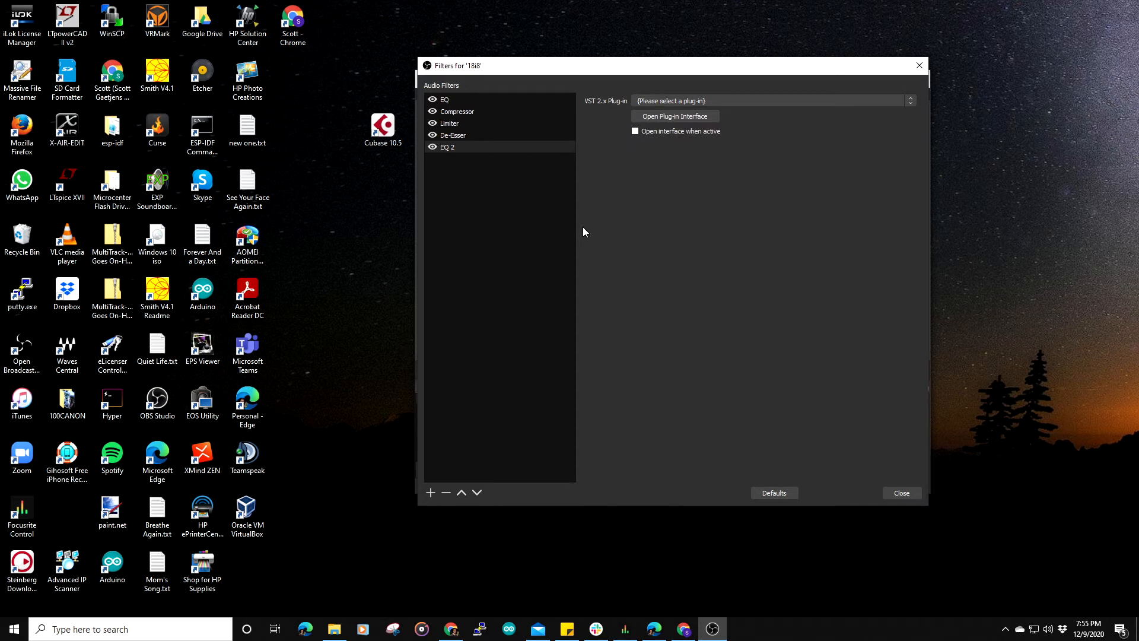
Remove the EQ 2 filter from the 18i8 source.
click(446, 492)
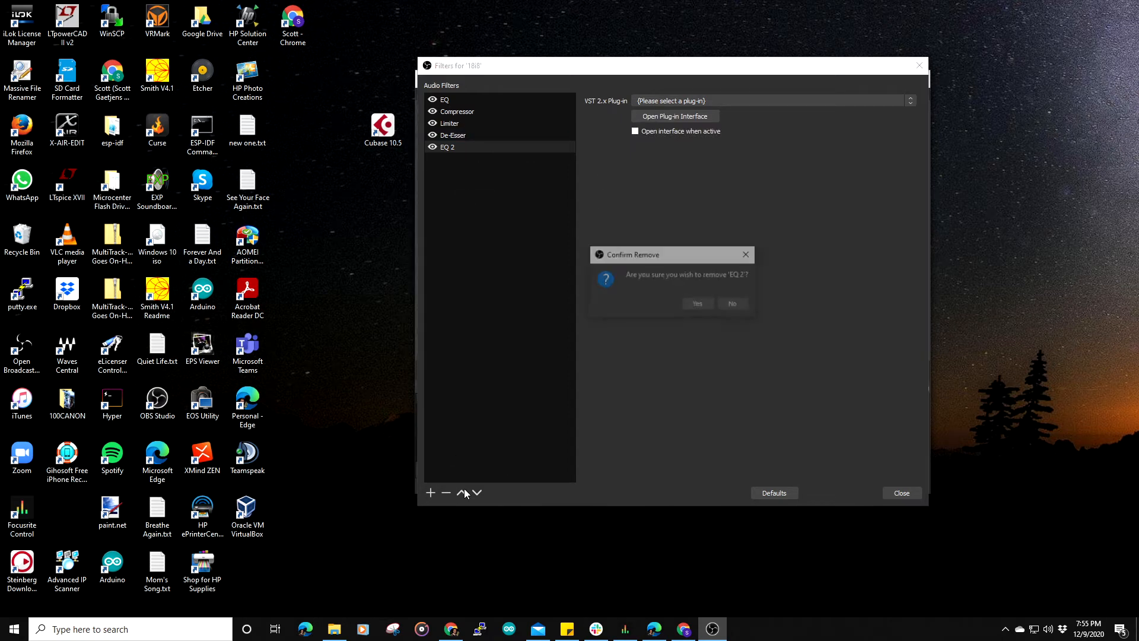
click(699, 305)
Open the EQ filter's Red 2 EQ interface, examine its band gain and frequency settings, and close it.
click(461, 100)
click(675, 116)
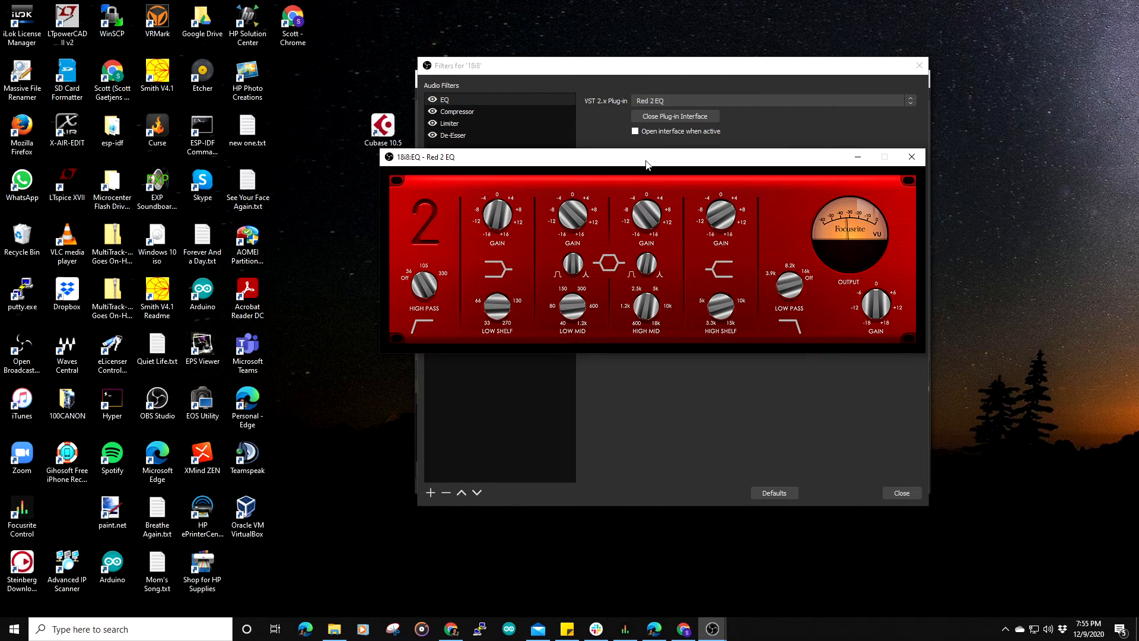
drag(649, 163, 704, 204)
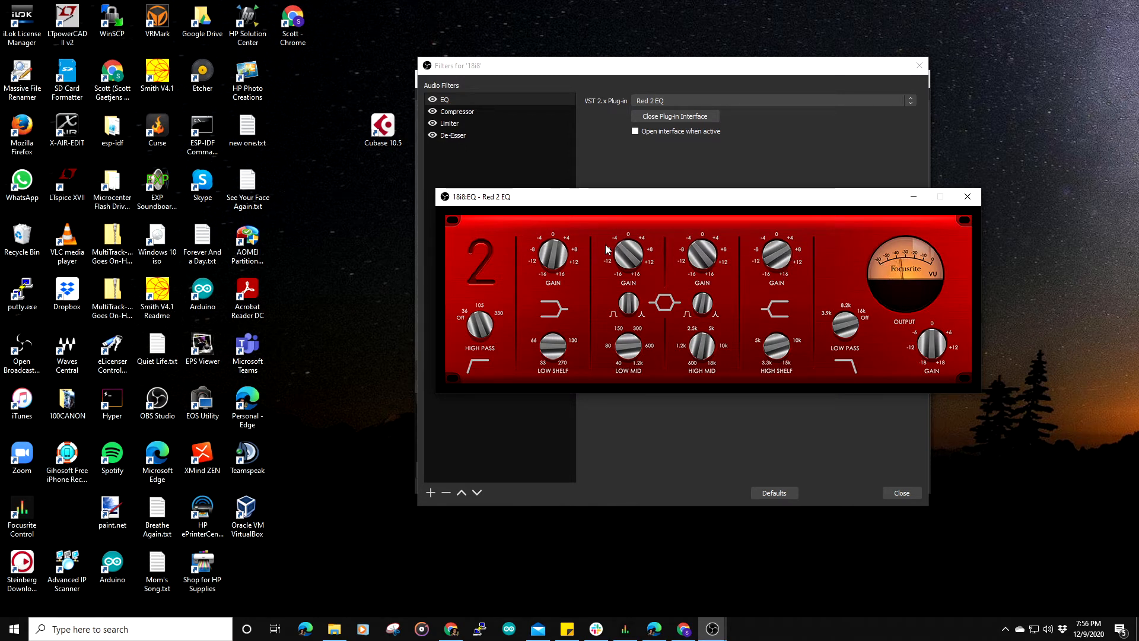
drag(646, 201, 641, 195)
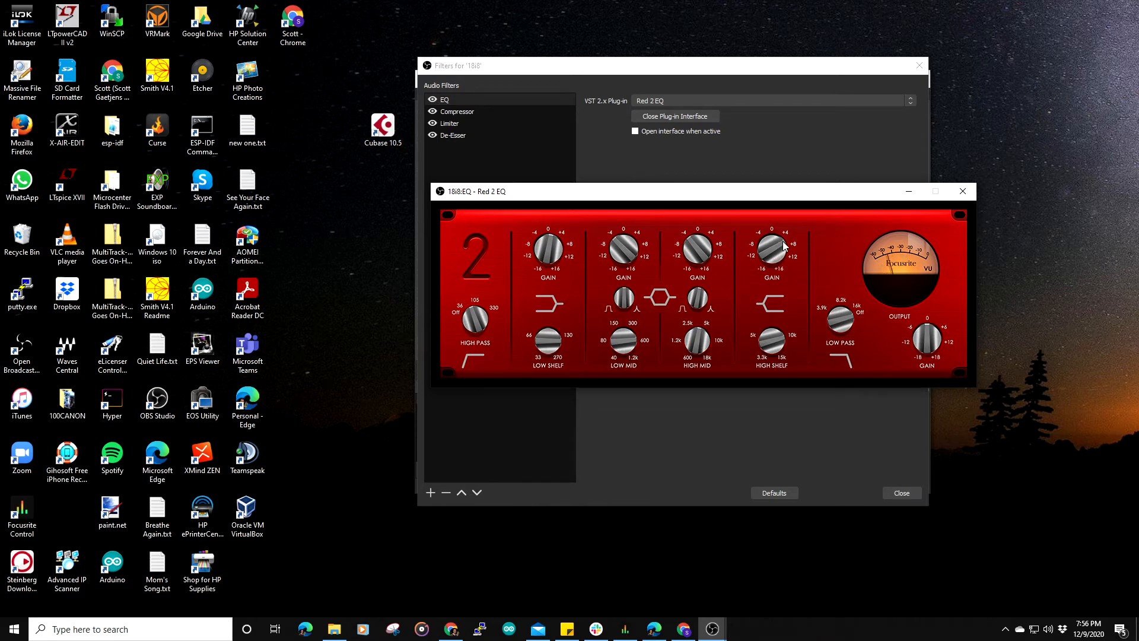
click(962, 194)
Open the Compressor filter's Red 3 Compressor interface, examine its ratio, threshold and timing settings, and close it.
click(479, 112)
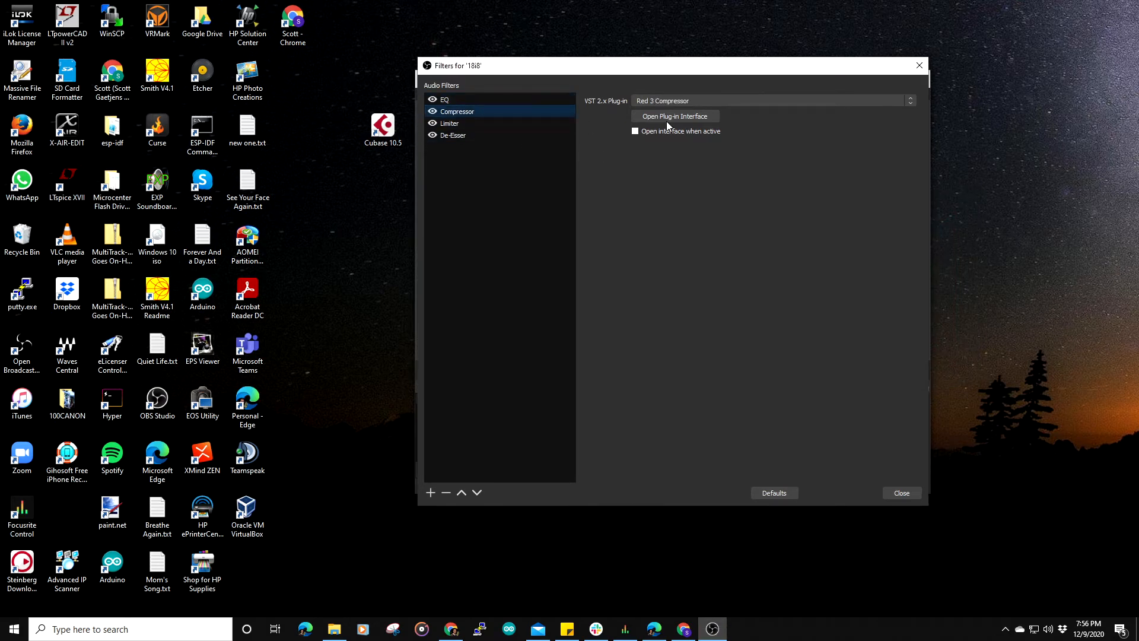
click(690, 118)
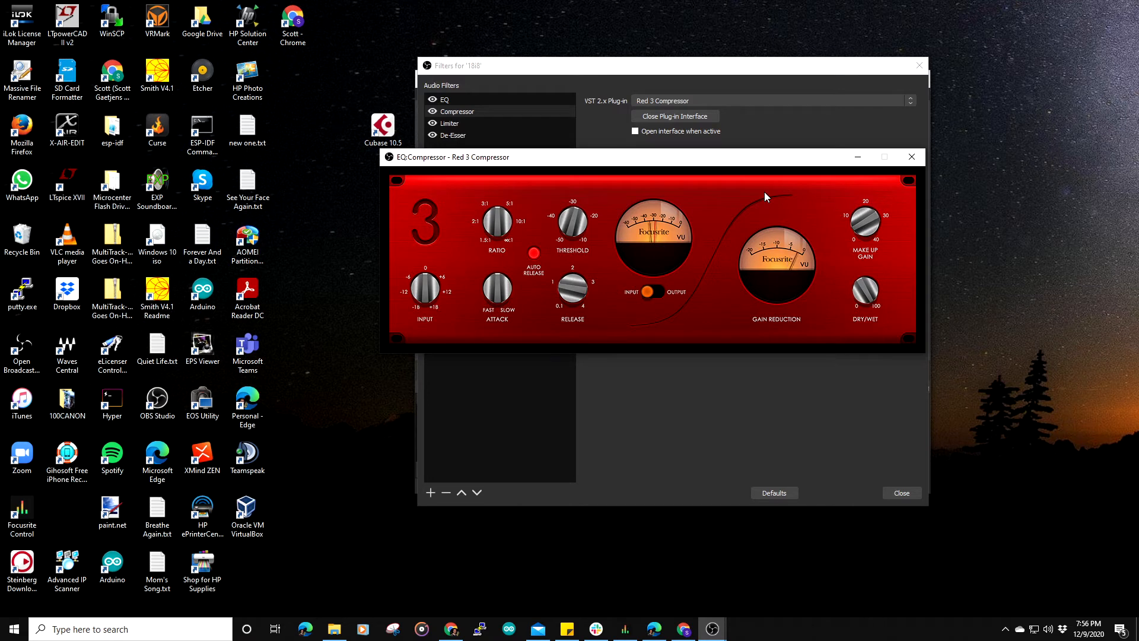
drag(612, 158, 625, 186)
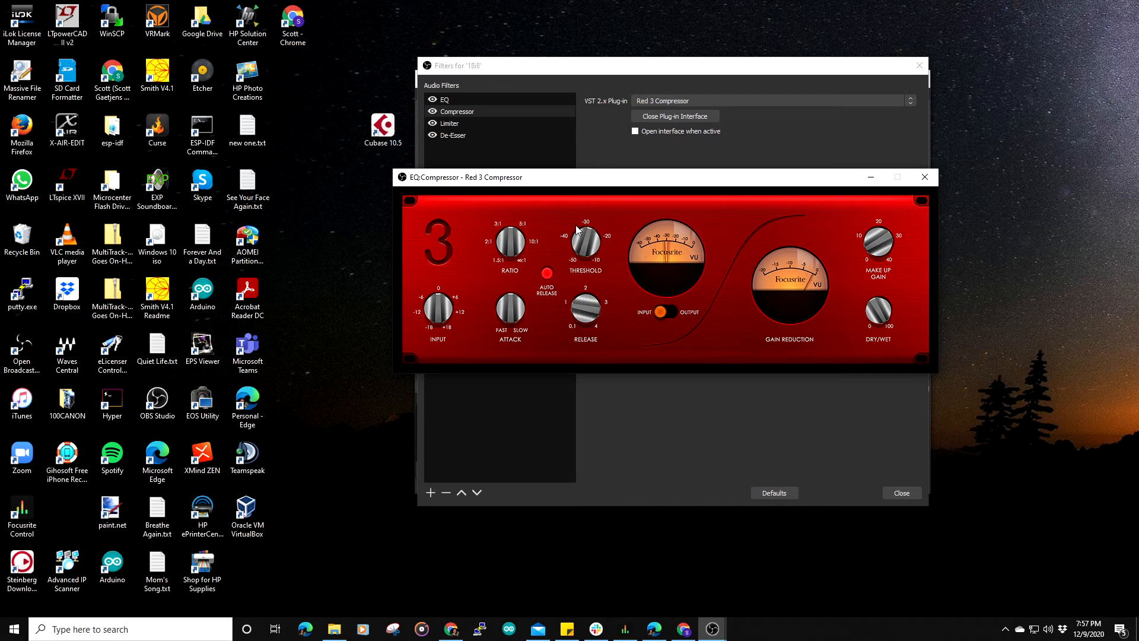
click(925, 178)
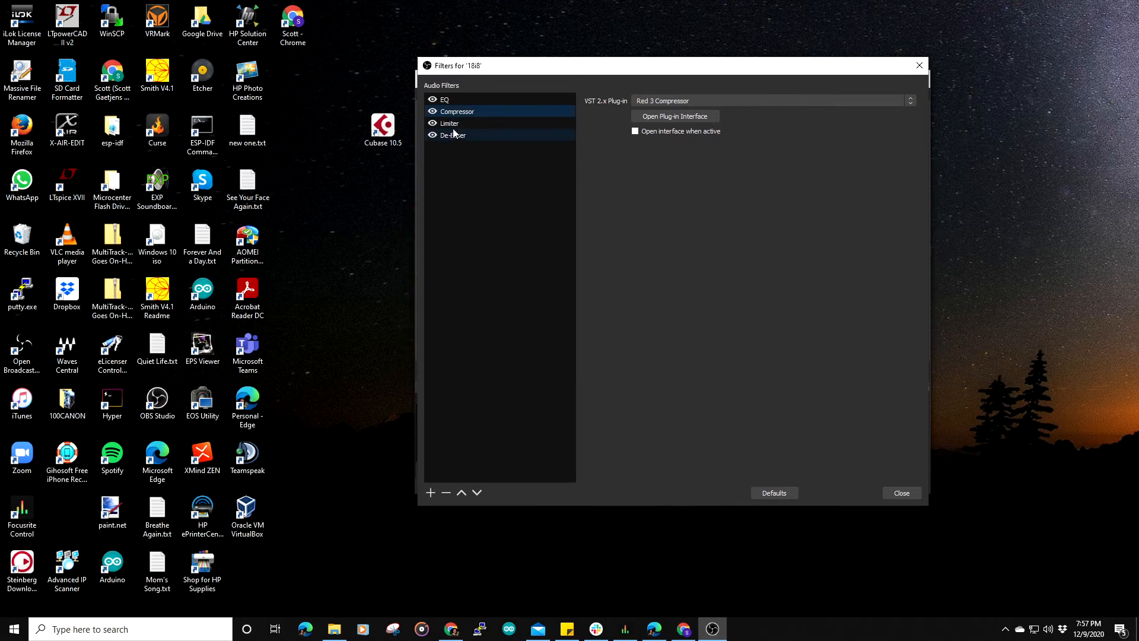
Open the Limiter filter's Red 3 Compressor interface, examine its ratio, threshold and make-up gain settings, and close it.
click(474, 125)
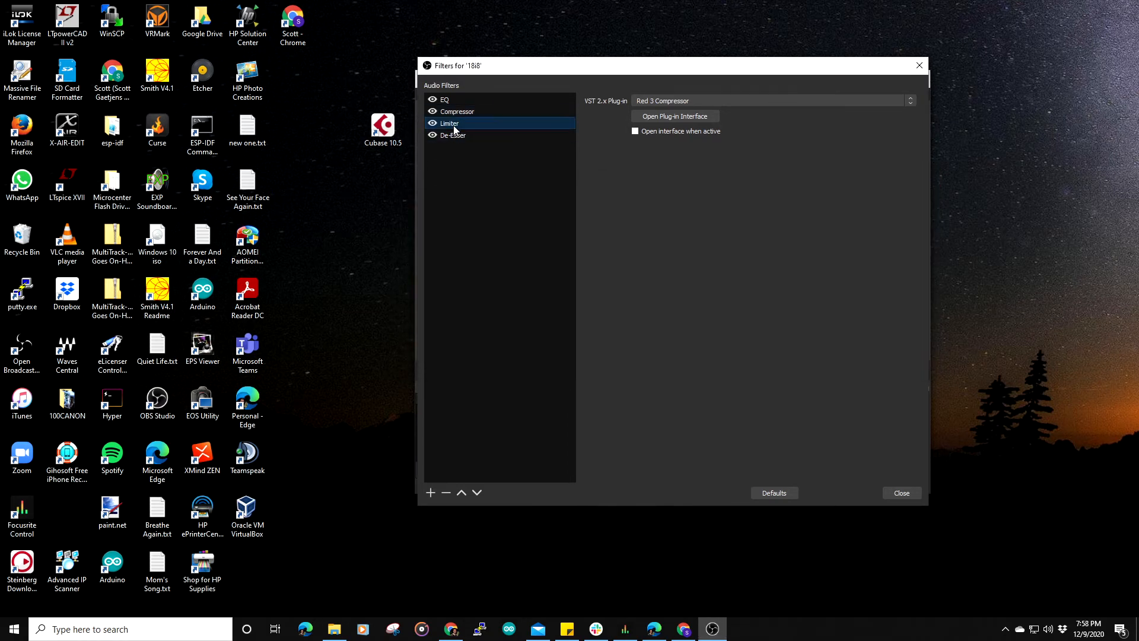
click(679, 117)
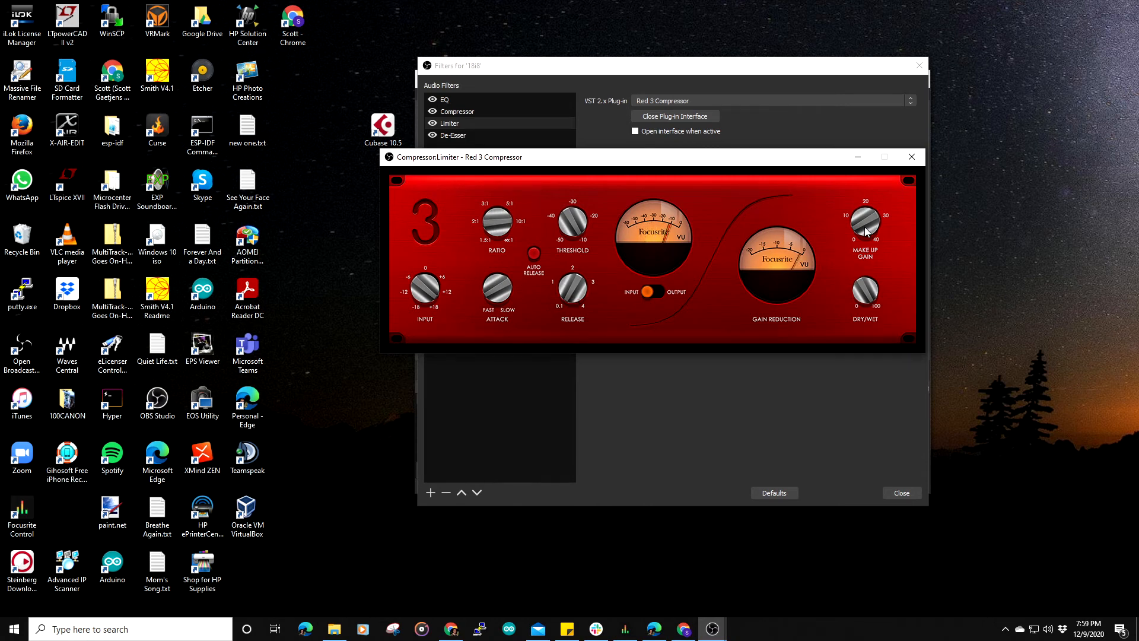
drag(865, 226, 863, 229)
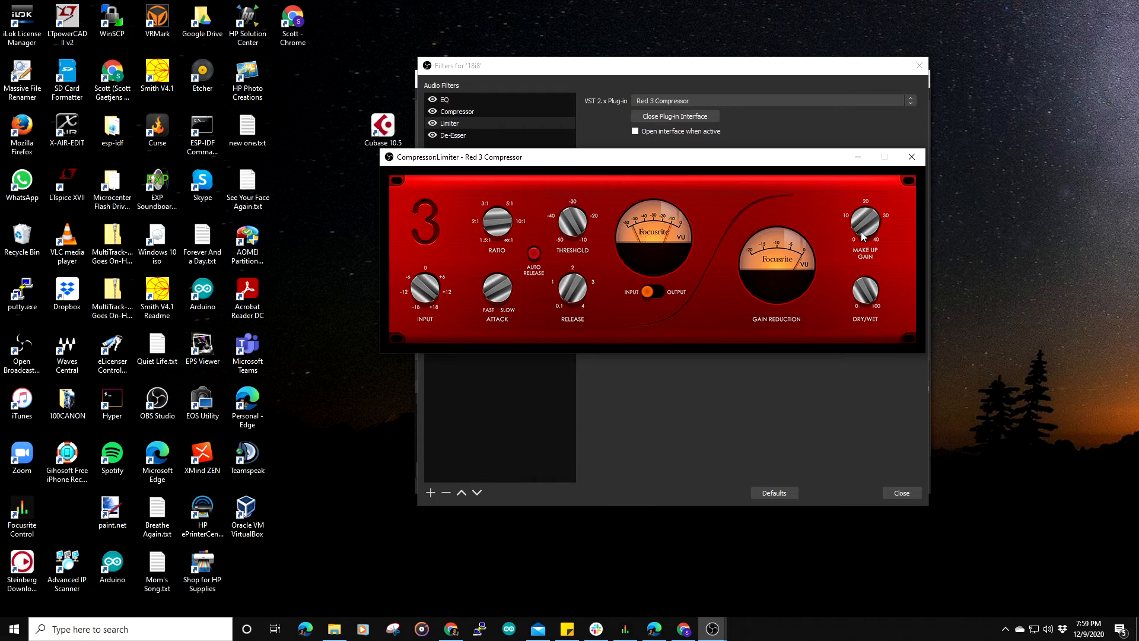
click(912, 157)
Open the De-Esser filter's ReaXcomp interface, examine the settings of band 4, and close it.
click(465, 137)
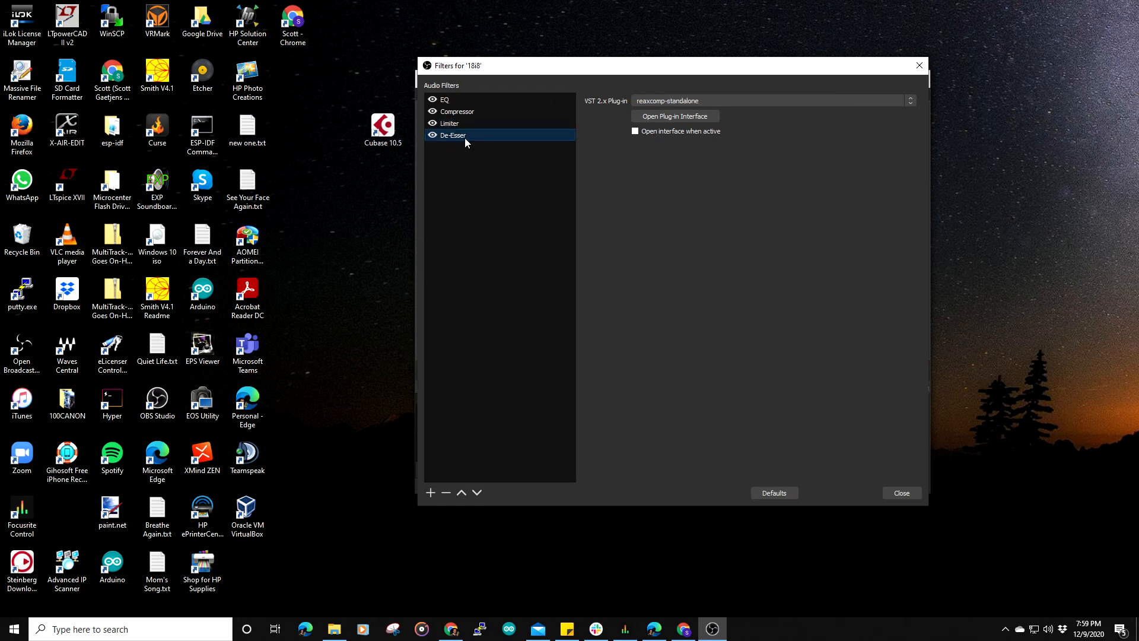
click(690, 115)
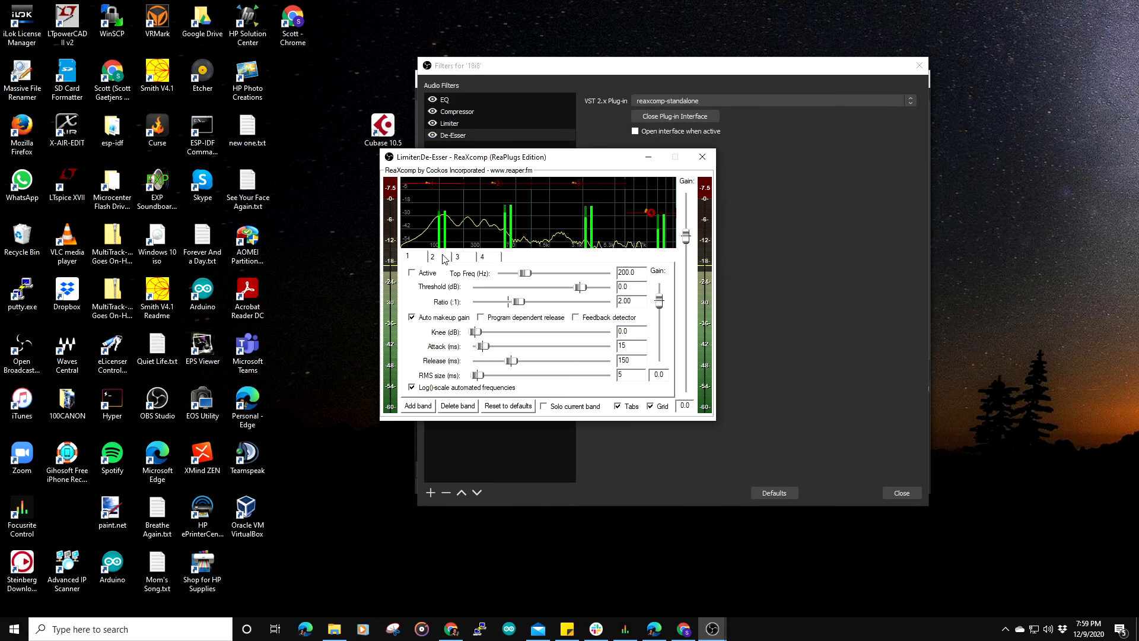
click(483, 256)
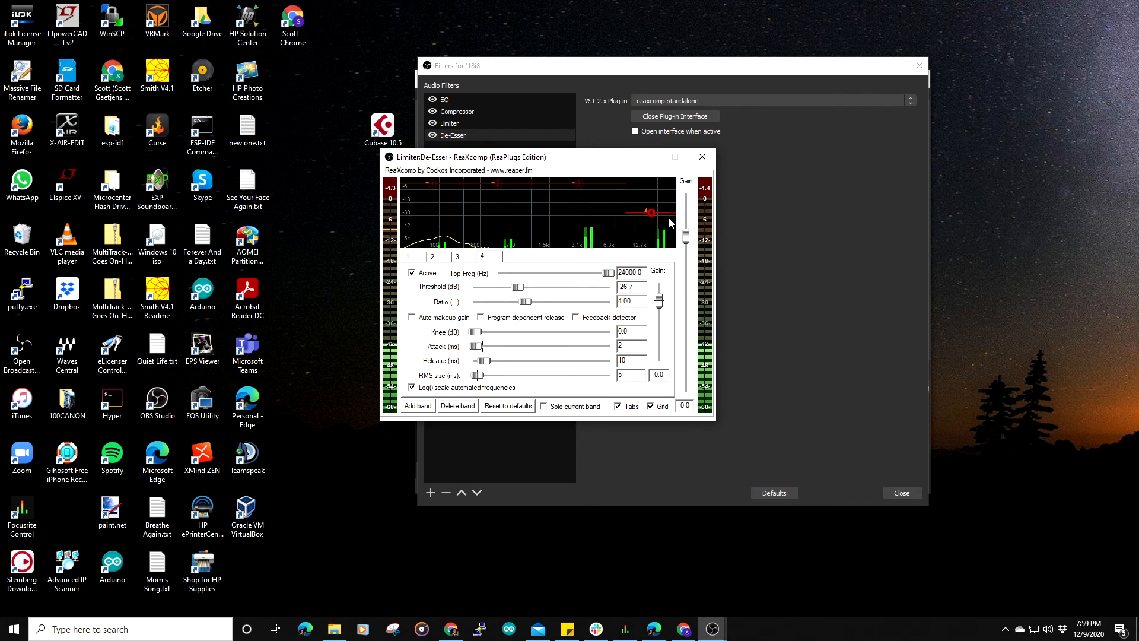
click(703, 157)
Turn the EQ filter off and back on to compare the sound, and check its Red 2 EQ interface.
click(481, 102)
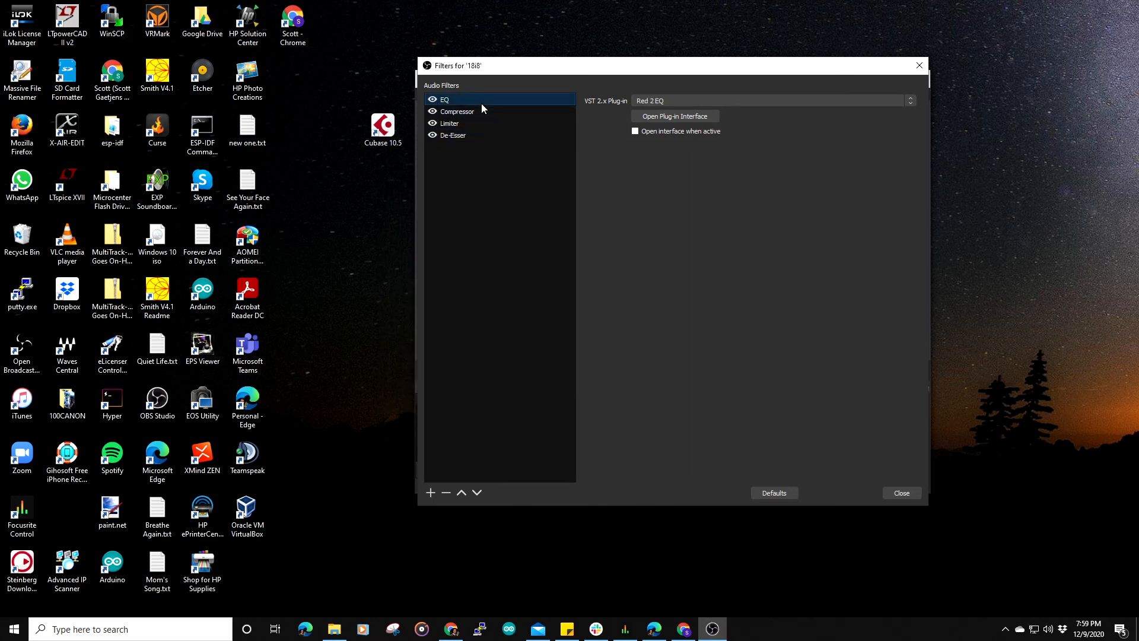
click(432, 99)
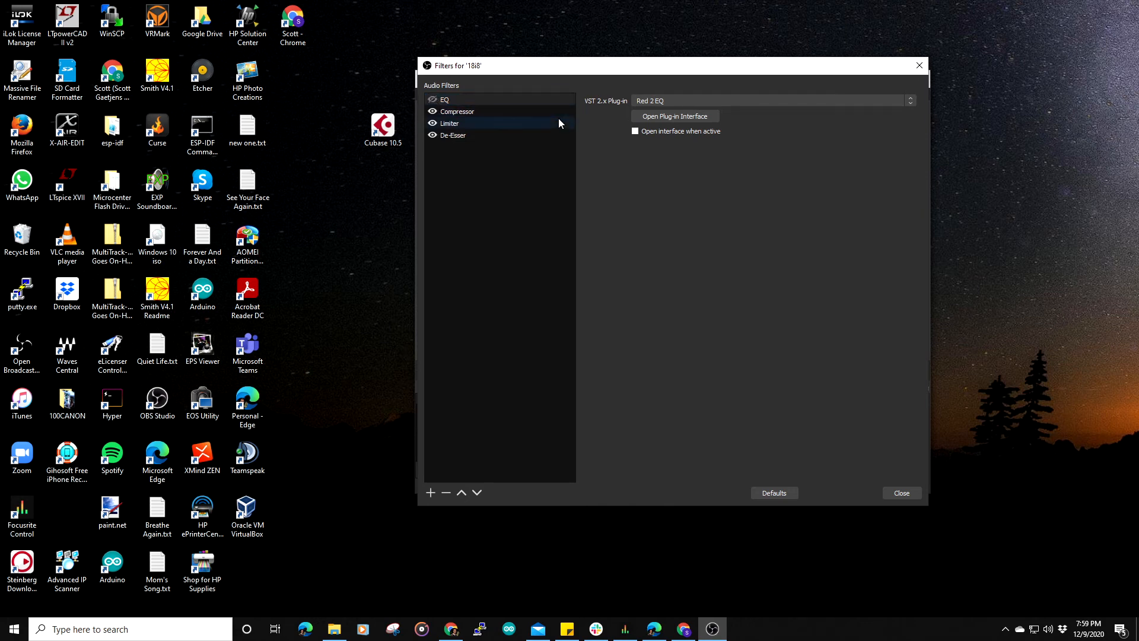
click(432, 99)
click(670, 117)
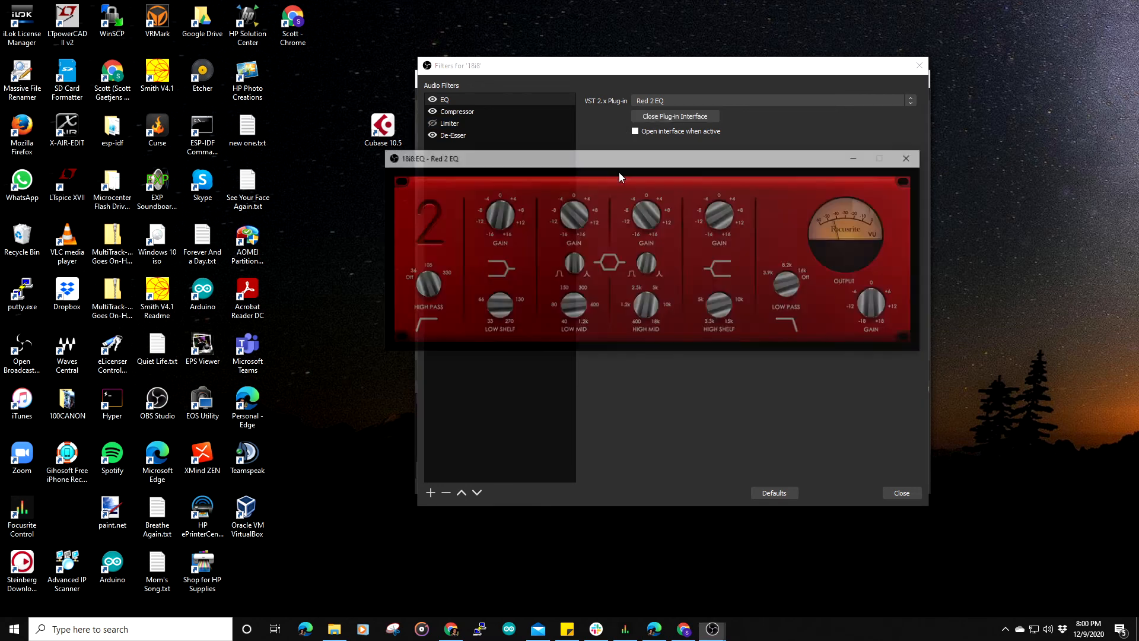
click(912, 157)
Check the Limiter's Red 3 Compressor interface with the filter disabled and re-enabled, and close the 18i8 filters window.
click(478, 122)
click(652, 116)
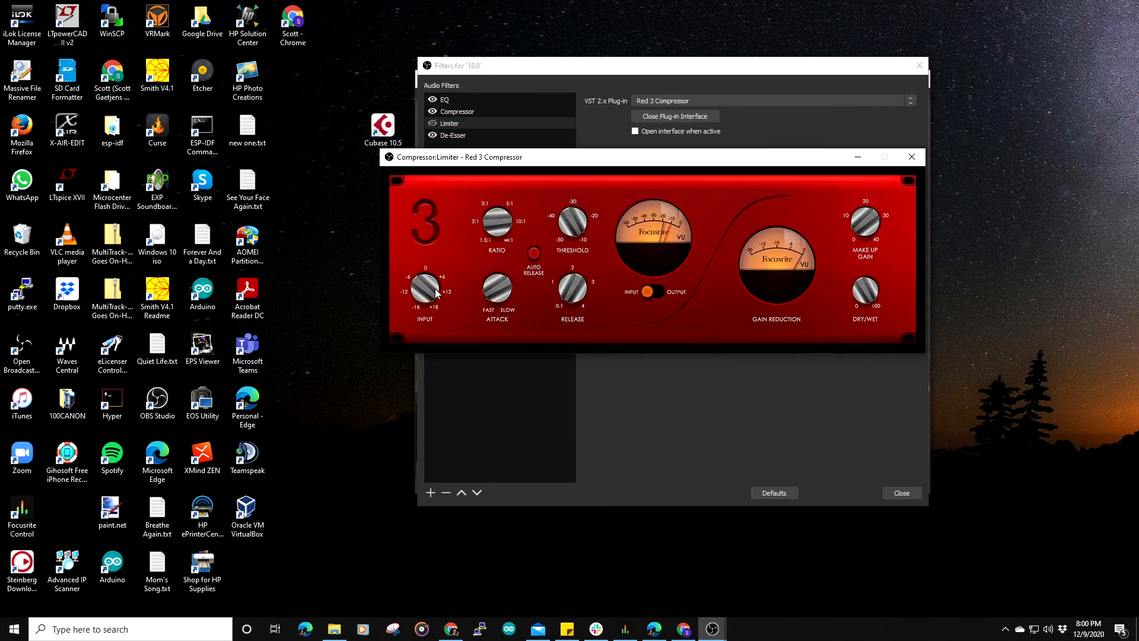
click(917, 161)
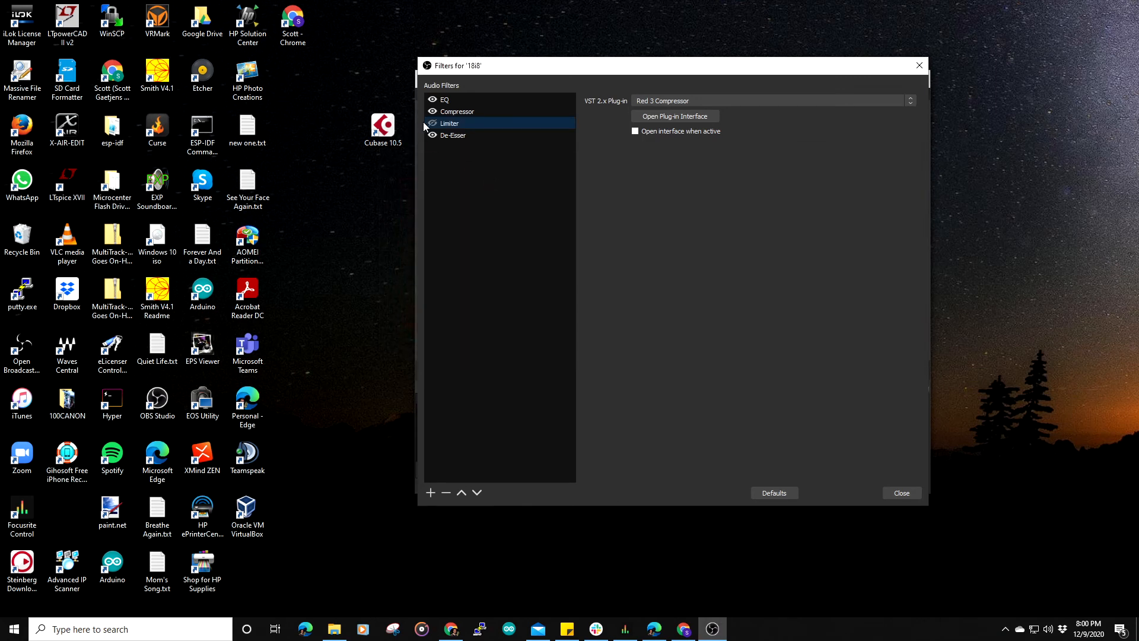
click(685, 117)
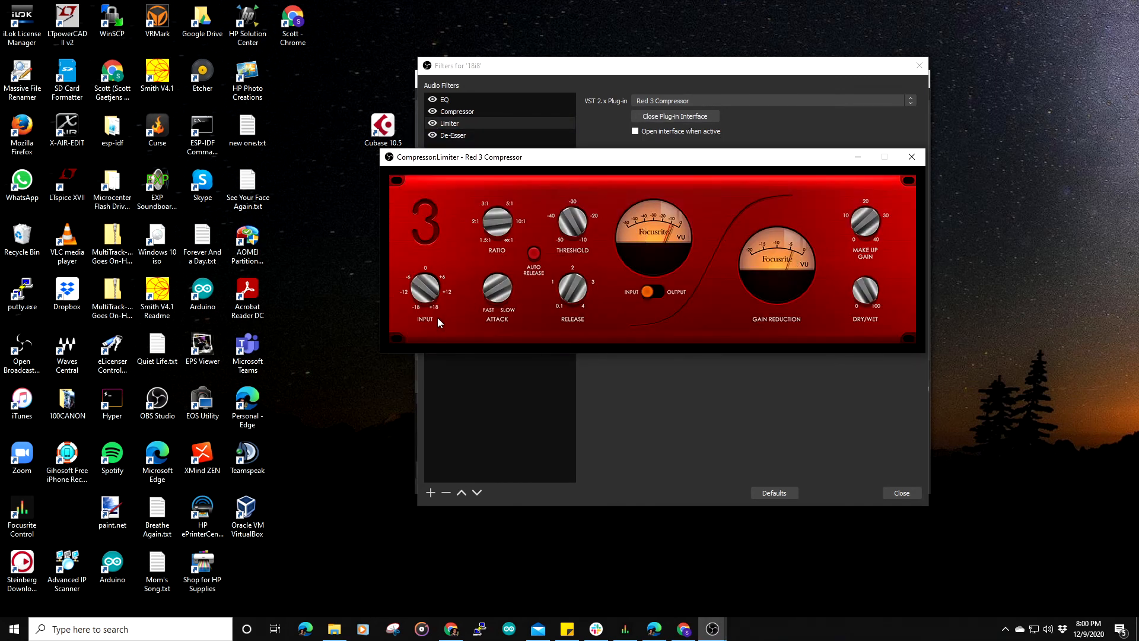
click(912, 157)
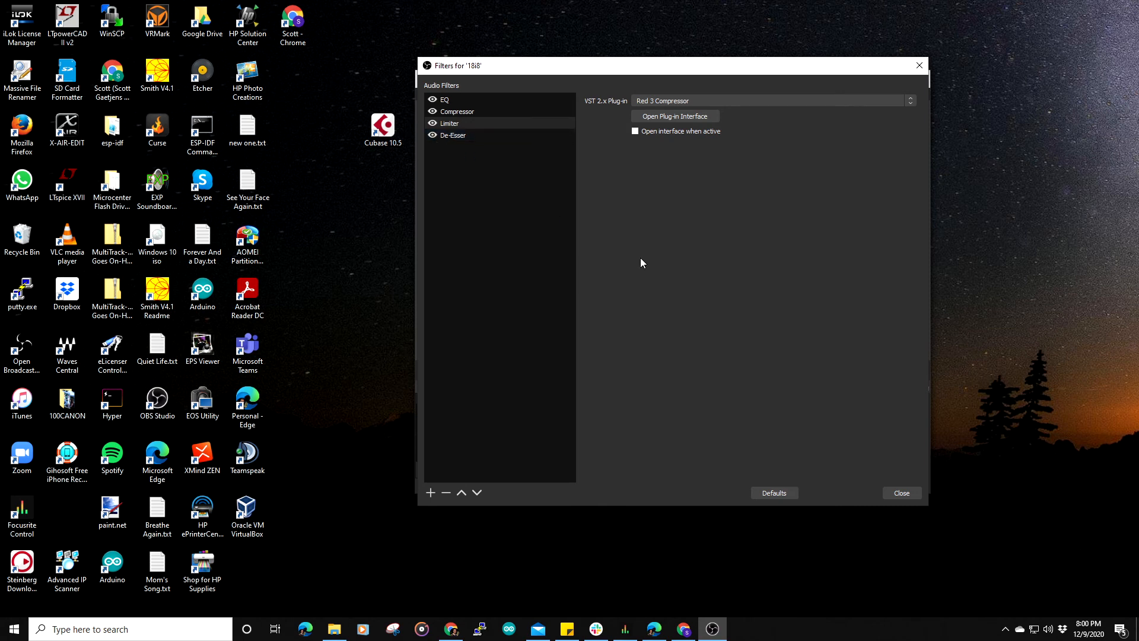
click(916, 492)
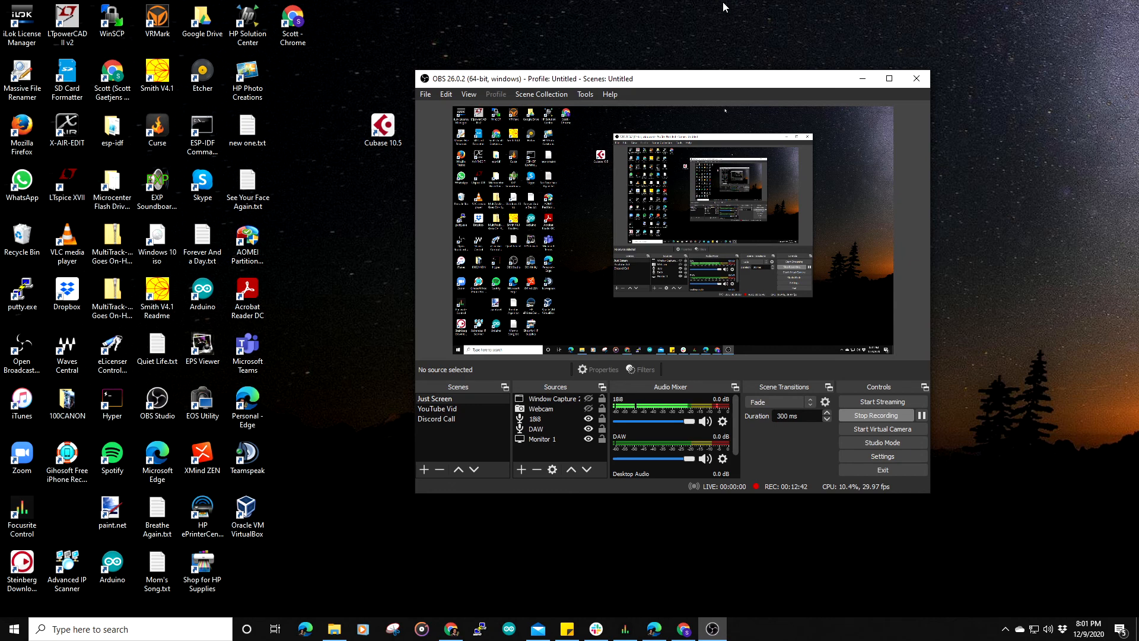
Reopen the 18i8 source's filters, adjust the threshold in the Compressor filter's Red 3 Compressor interface, and close the filters window.
click(722, 423)
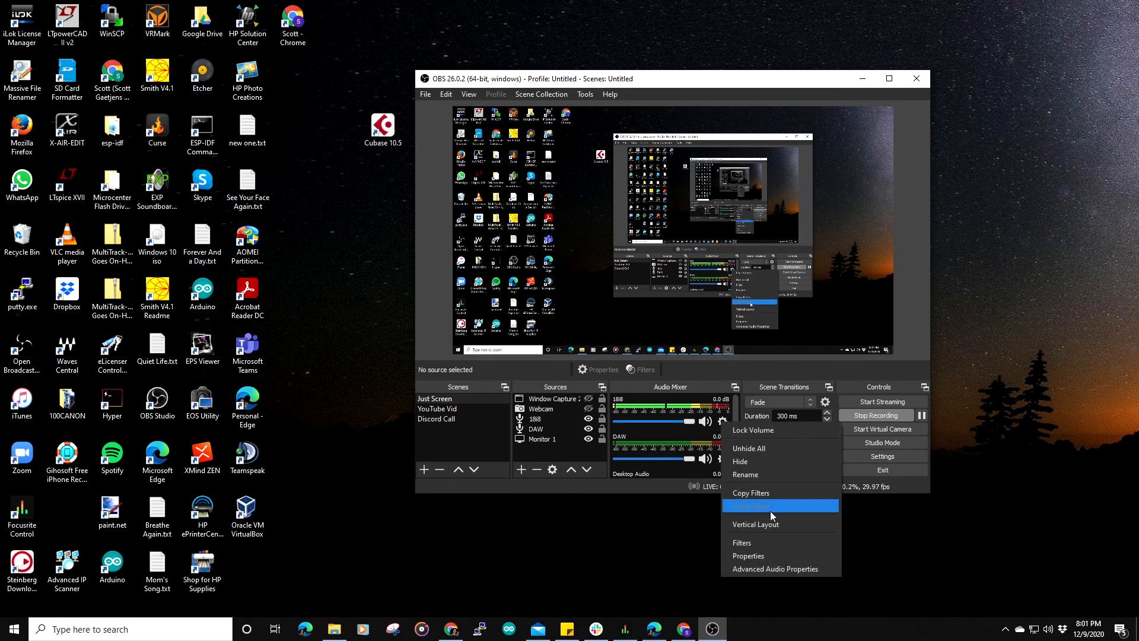
click(763, 541)
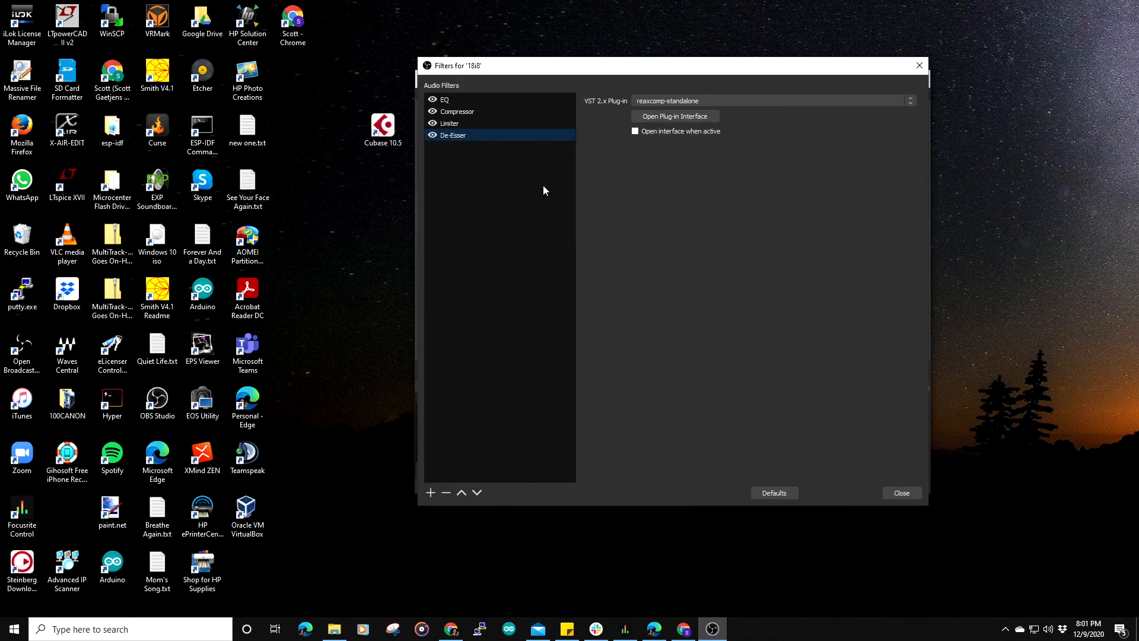
click(472, 111)
click(673, 117)
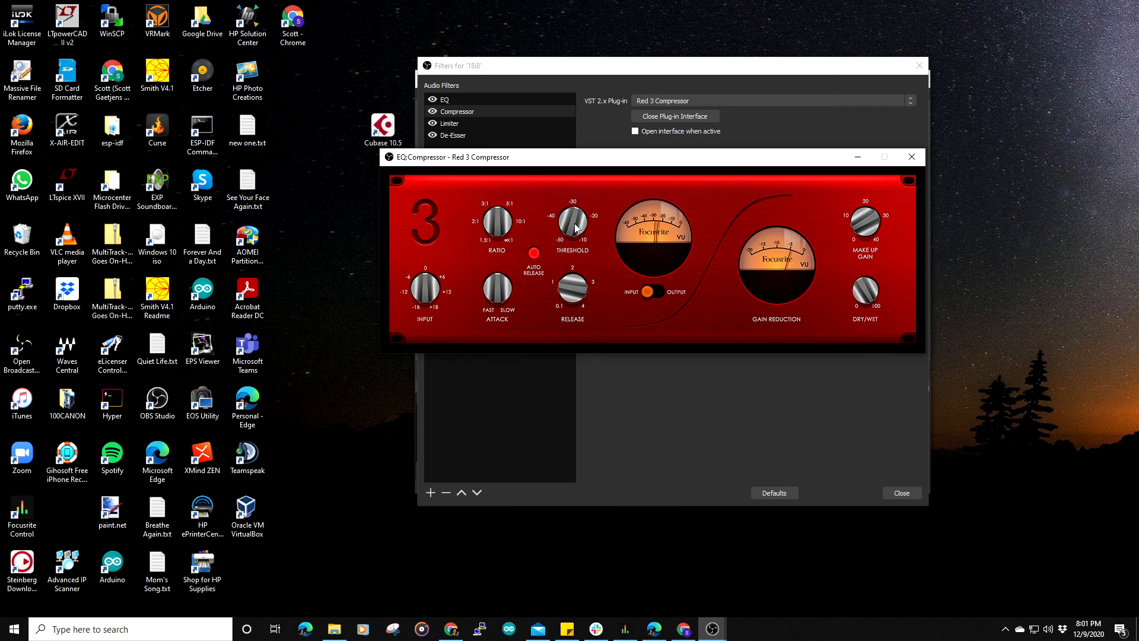
drag(573, 228, 579, 210)
click(911, 157)
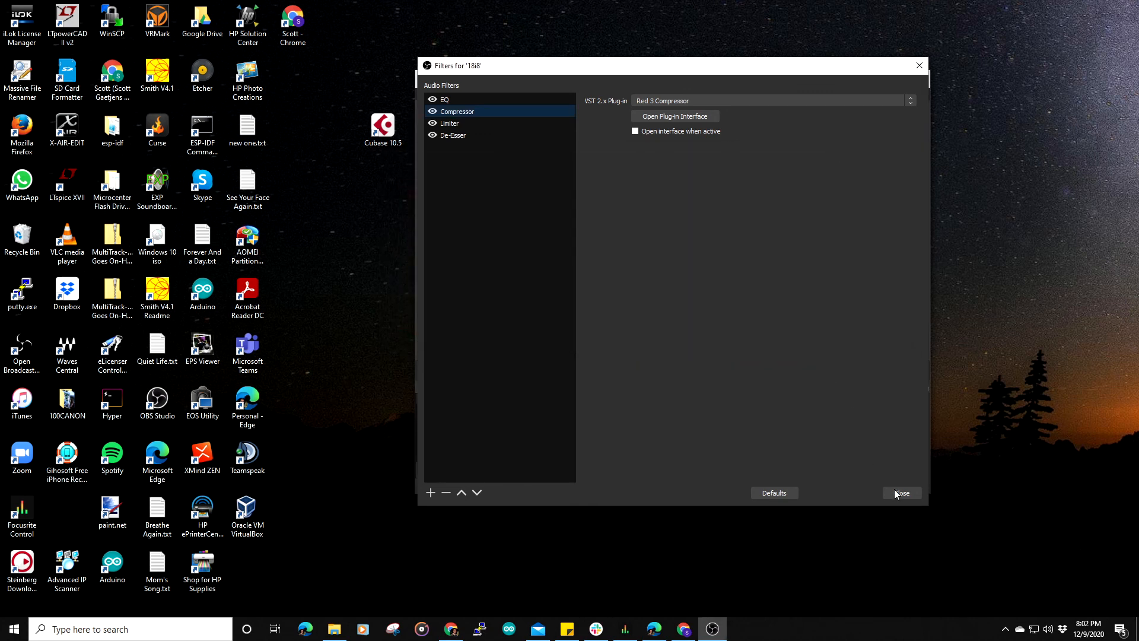
click(913, 493)
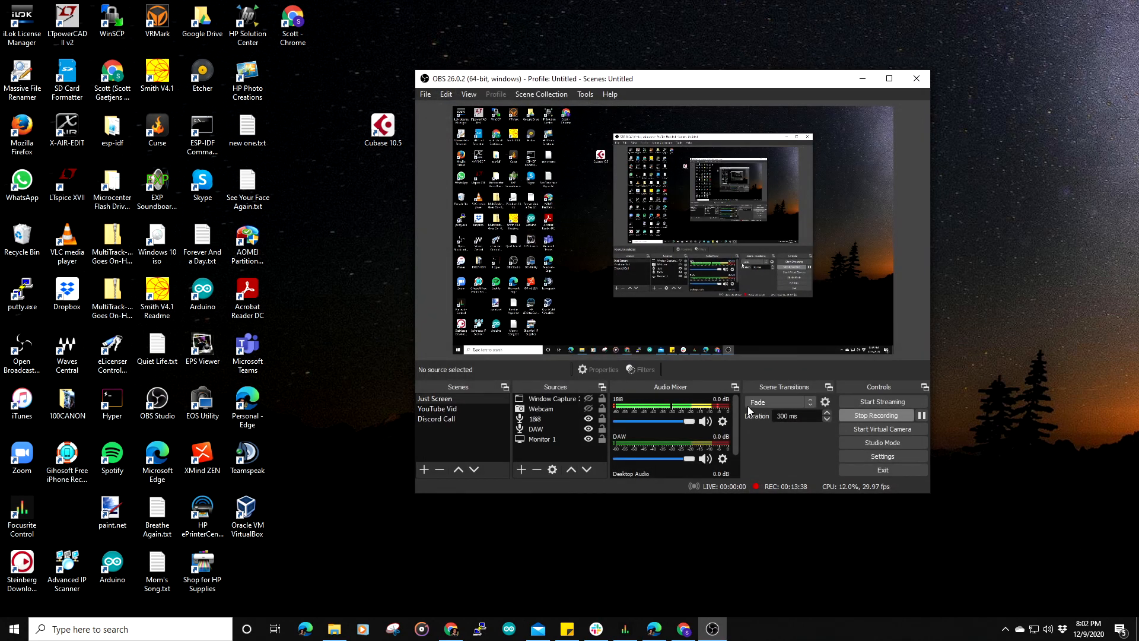